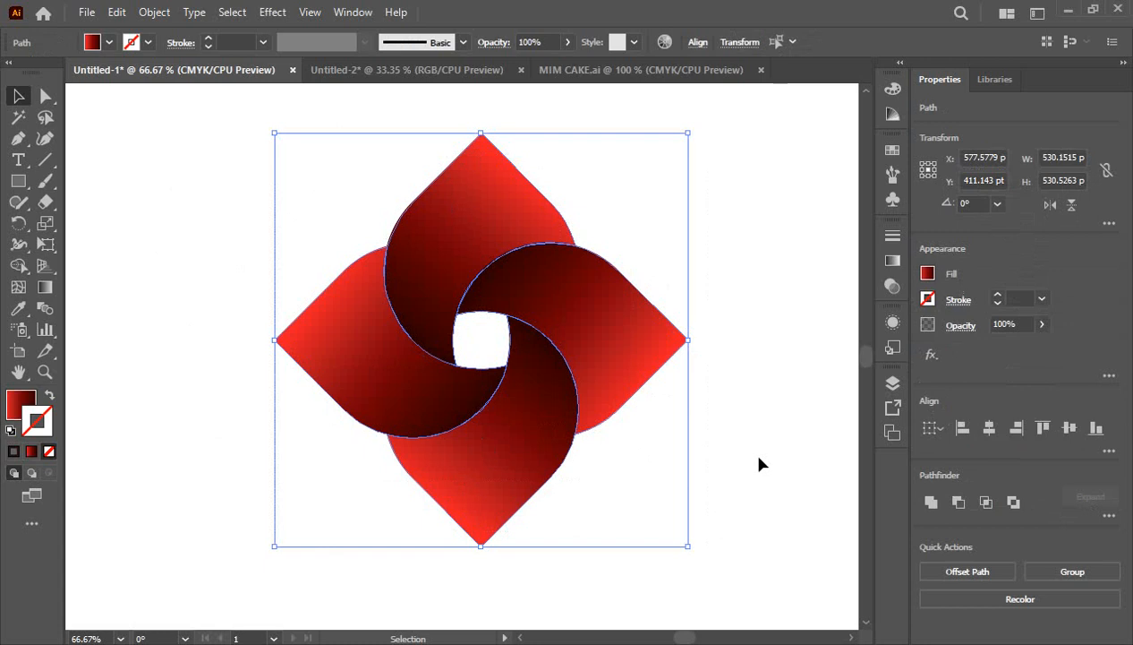
Step: Delete all four red gradient petals from the artboard
{"action": "left_click", "coordinate": [759, 464]}
{"action": "left_click_drag", "start_coordinate": [288, 162], "coordinate": [726, 526]}
{"action": "key", "text": "Delete"}
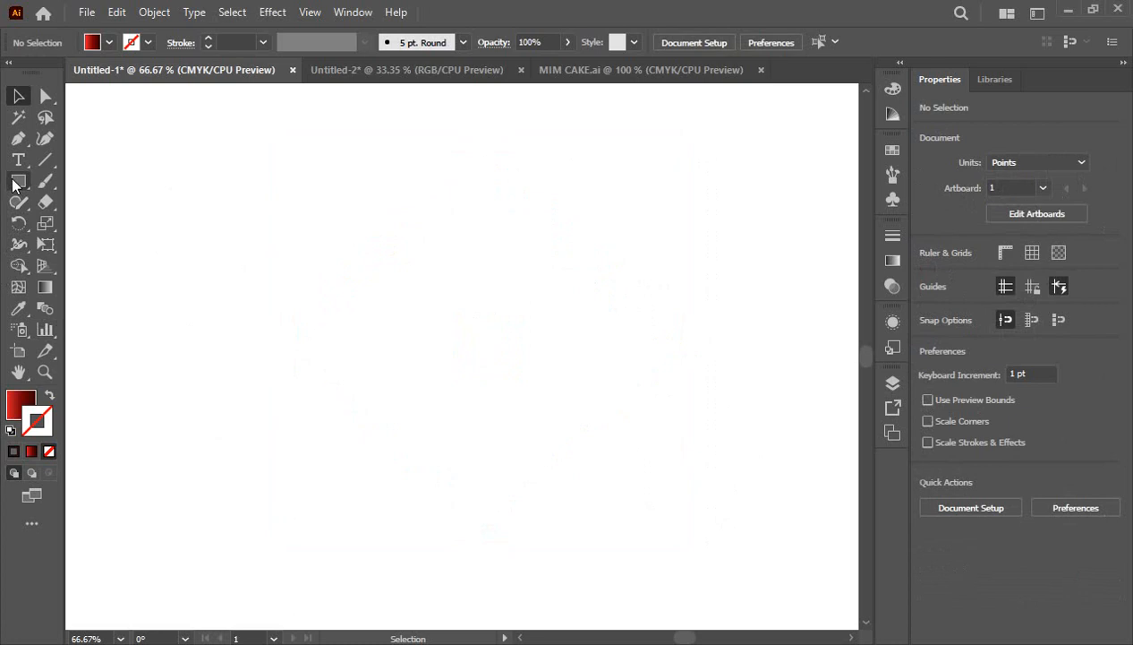
Step: Choose the Ellipse tool and set its appearance to no fill with a black 1 pt stroke
{"action": "left_click_drag", "start_coordinate": [14, 185], "coordinate": [109, 224]}
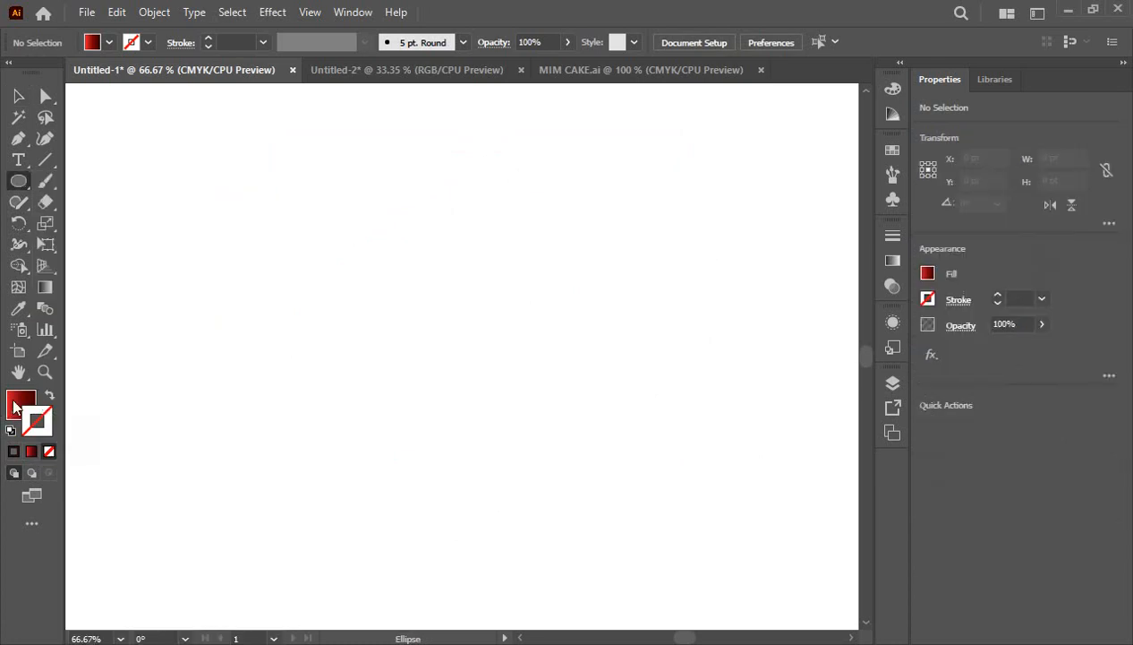
{"action": "left_click", "coordinate": [49, 396]}
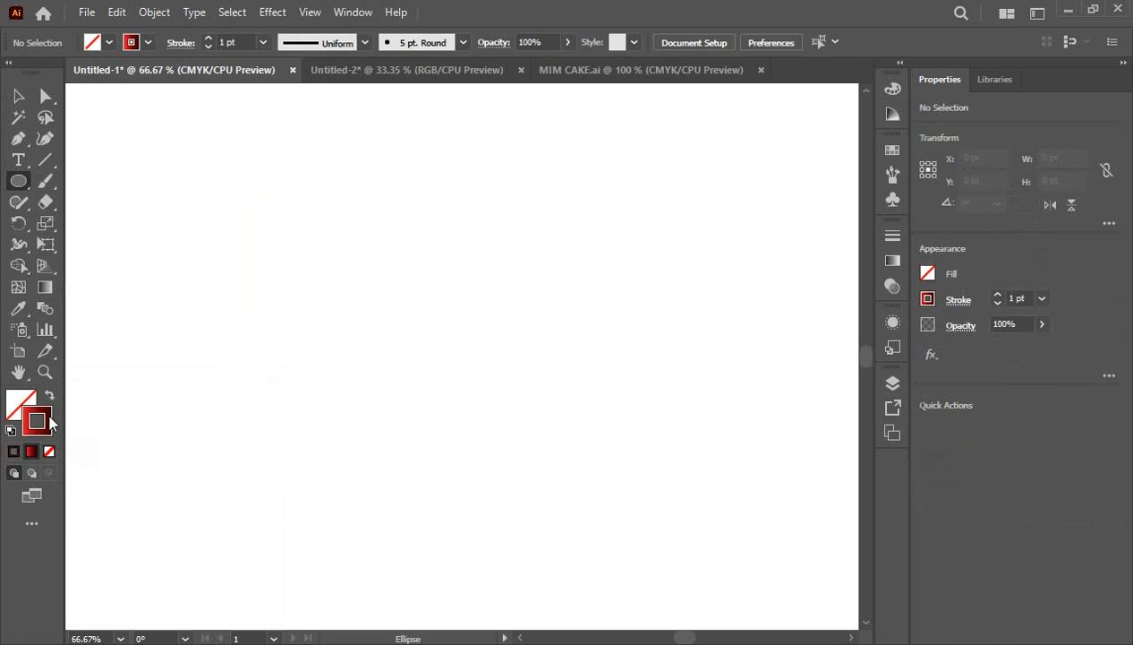
{"action": "left_click", "coordinate": [893, 149]}
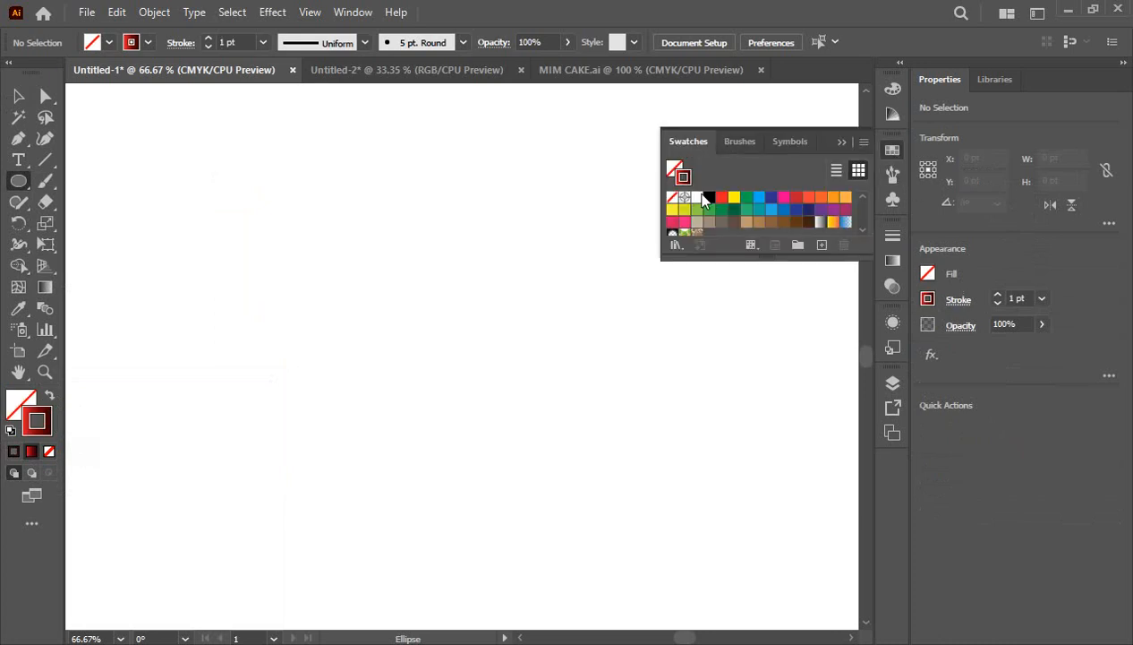
{"action": "left_click", "coordinate": [709, 197]}
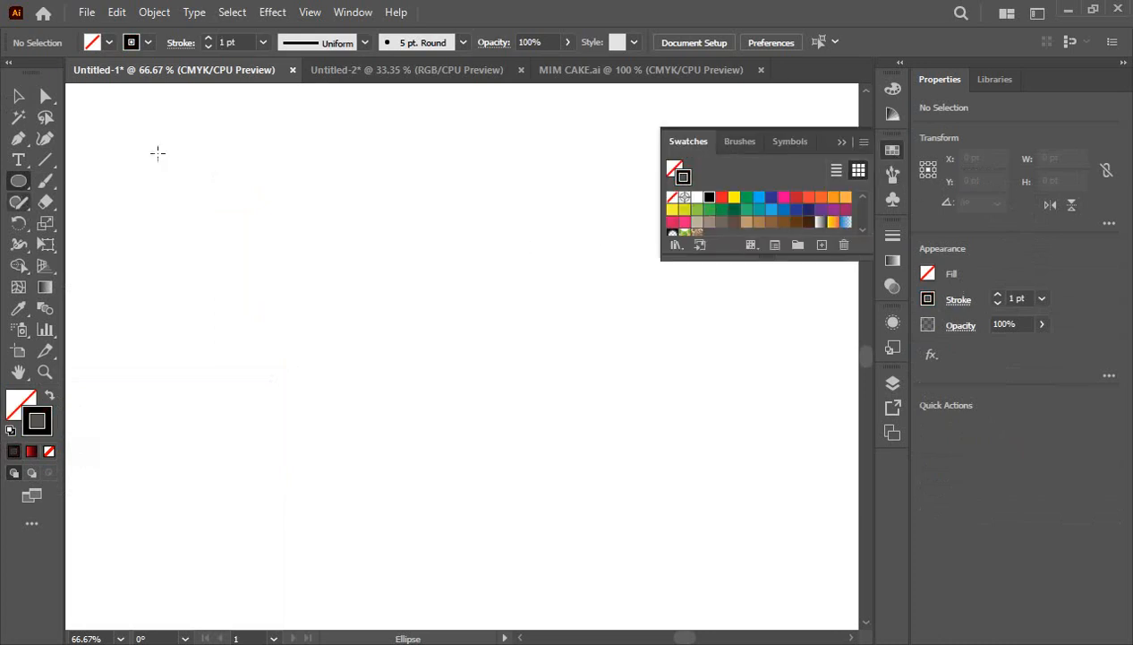
Step: Draw a circle about 257 pt in diameter near the middle of the artboard and put the Swatches away
{"action": "left_click", "coordinate": [19, 181]}
{"action": "left_click_drag", "start_coordinate": [443, 343], "coordinate": [481, 443]}
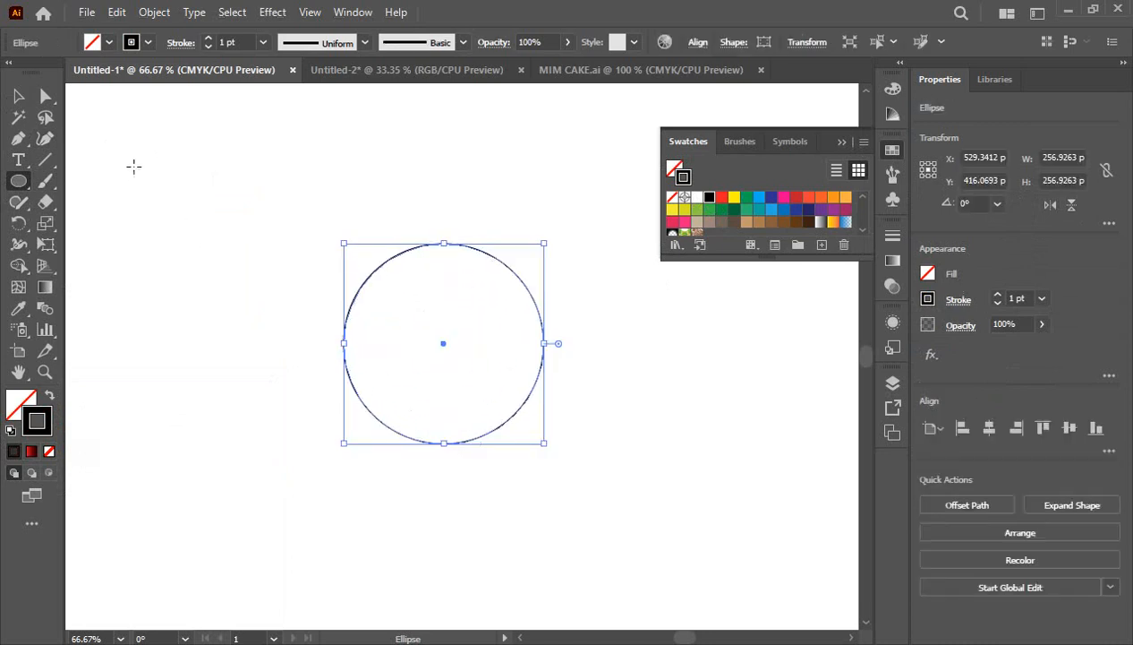
{"action": "left_click", "coordinate": [19, 96]}
{"action": "left_click", "coordinate": [840, 141]}
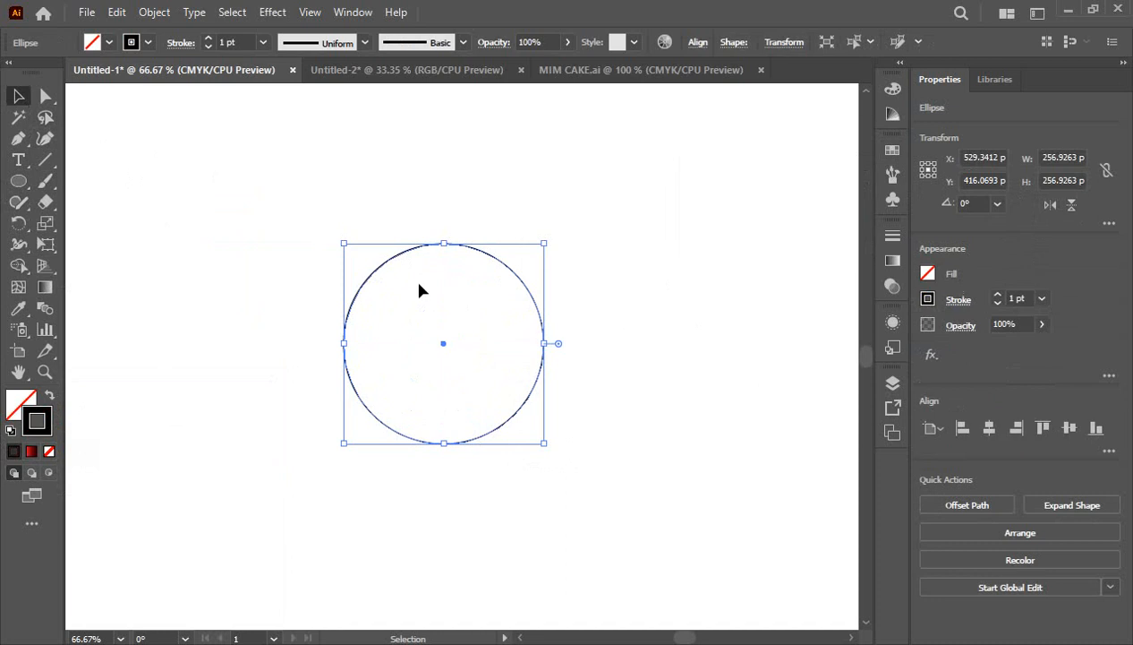
Step: Duplicate the circle about 298 pt to the right, level with the original
{"action": "left_click", "coordinate": [632, 358]}
{"action": "left_click", "coordinate": [473, 247]}
{"action": "left_click_drag", "start_coordinate": [531, 400], "coordinate": [762, 408]}
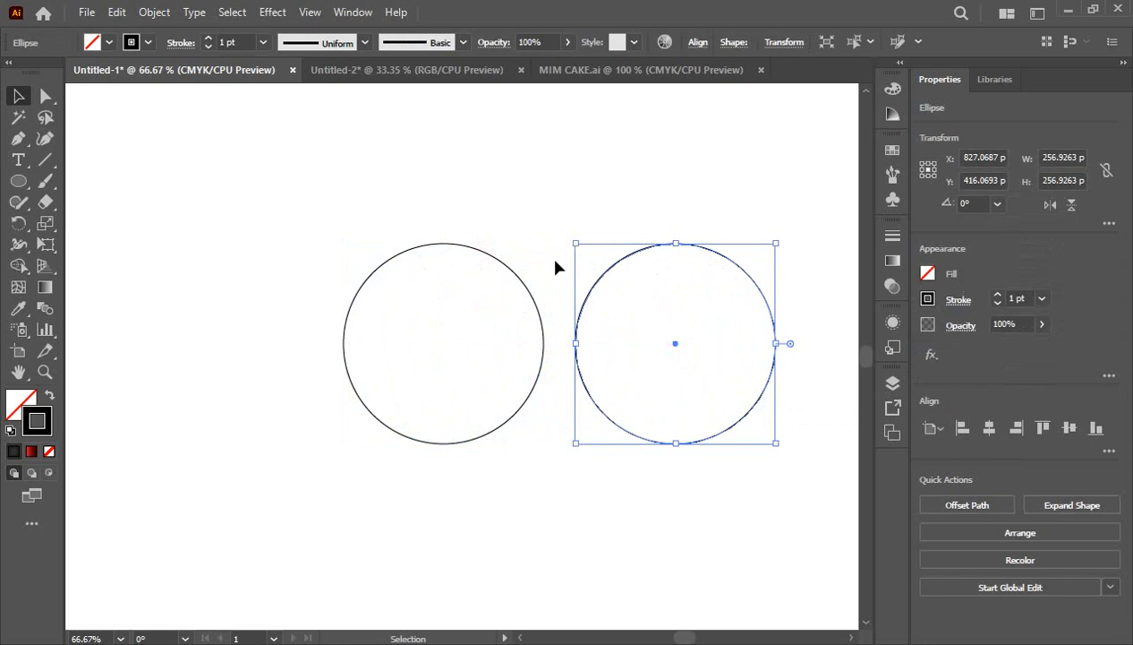
{"action": "left_click", "coordinate": [569, 207]}
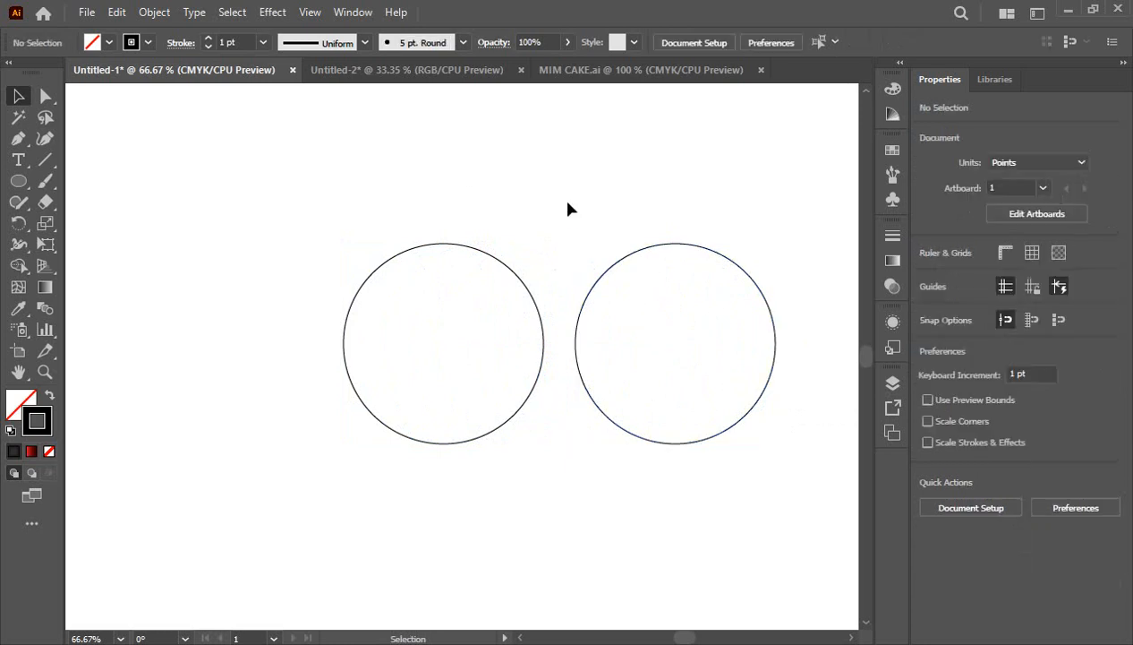
Step: Draw a square about 128 pt wide over the first circle's upper-left quarter, from its top anchor to its left anchor
{"action": "left_click", "coordinate": [18, 183]}
{"action": "left_click", "coordinate": [83, 181]}
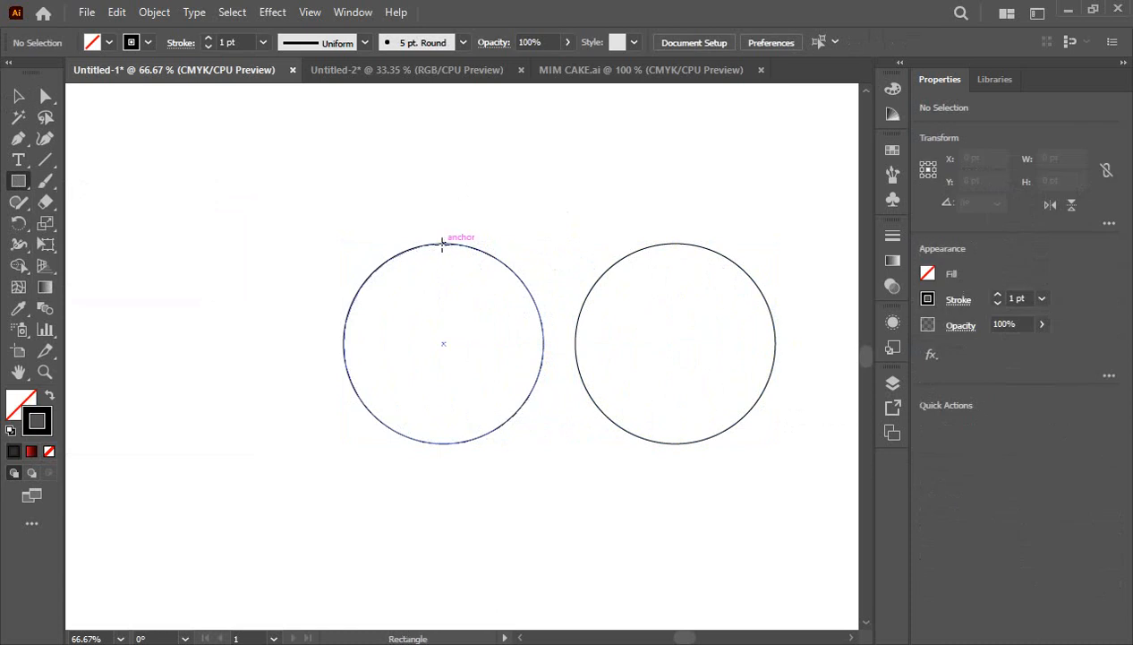
{"action": "left_click_drag", "start_coordinate": [442, 248], "coordinate": [344, 344]}
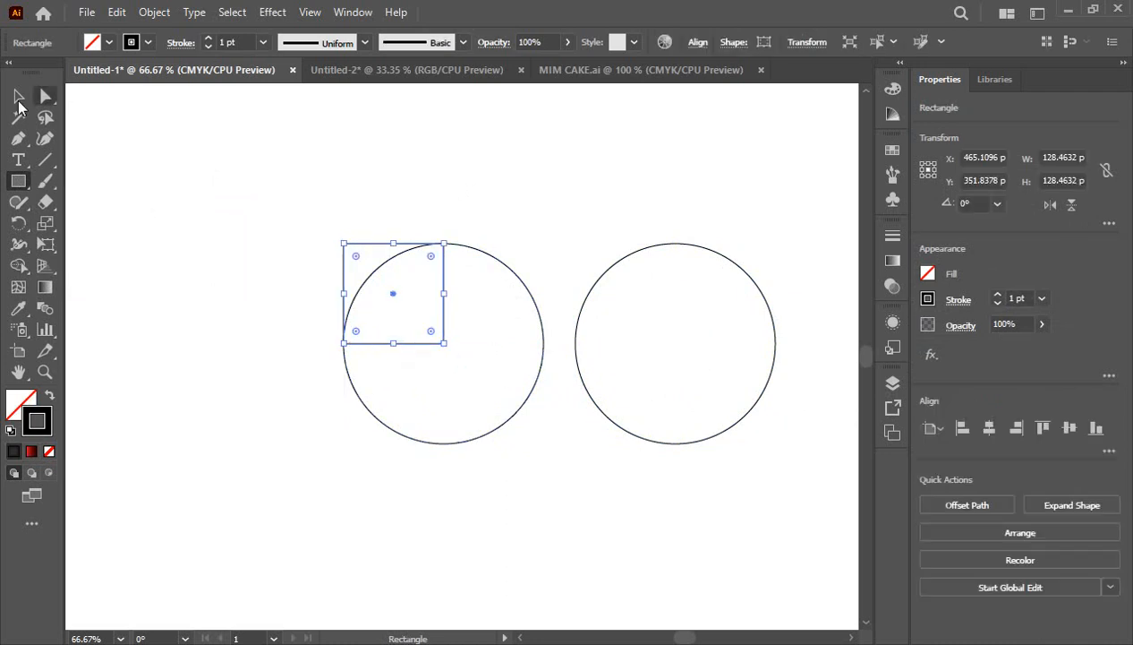
{"action": "key", "text": "v"}
{"action": "left_click", "coordinate": [188, 288]}
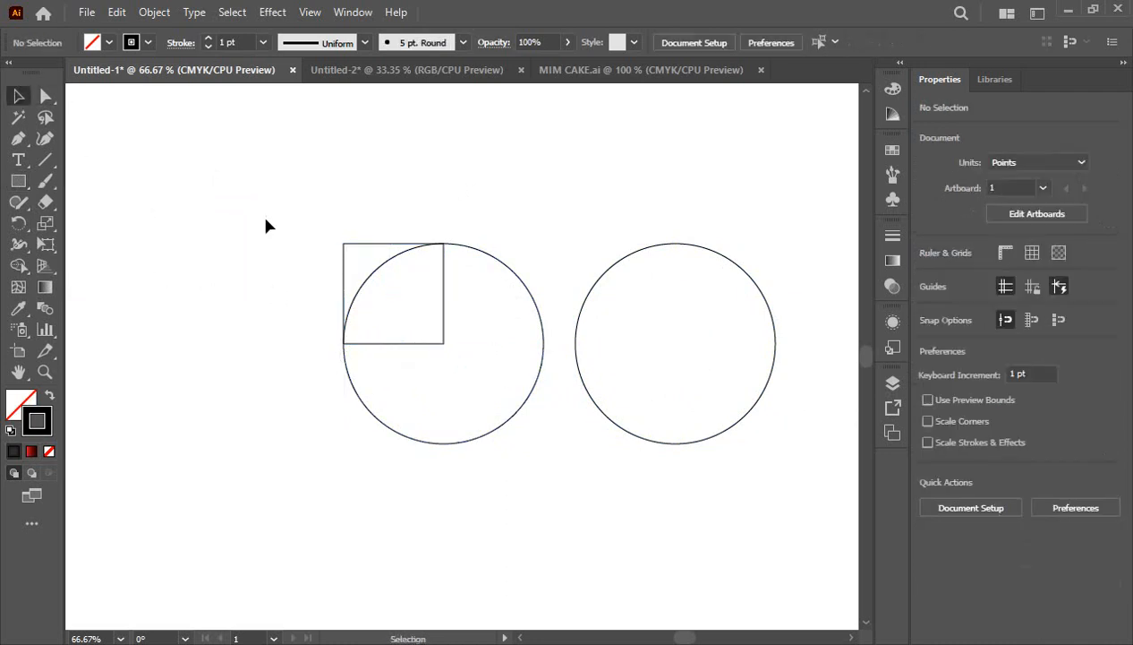
Step: Unite the square and the first circle into one teardrop shape with Pathfinder
{"action": "left_click_drag", "start_coordinate": [267, 216], "coordinate": [480, 466]}
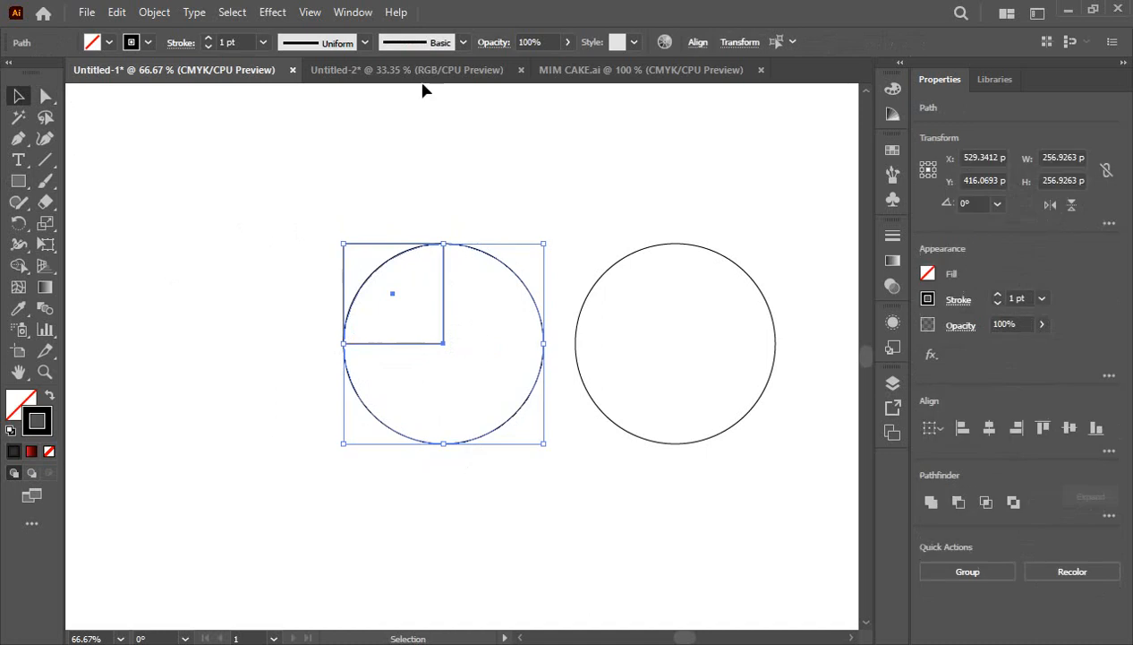
{"action": "left_click", "coordinate": [352, 12]}
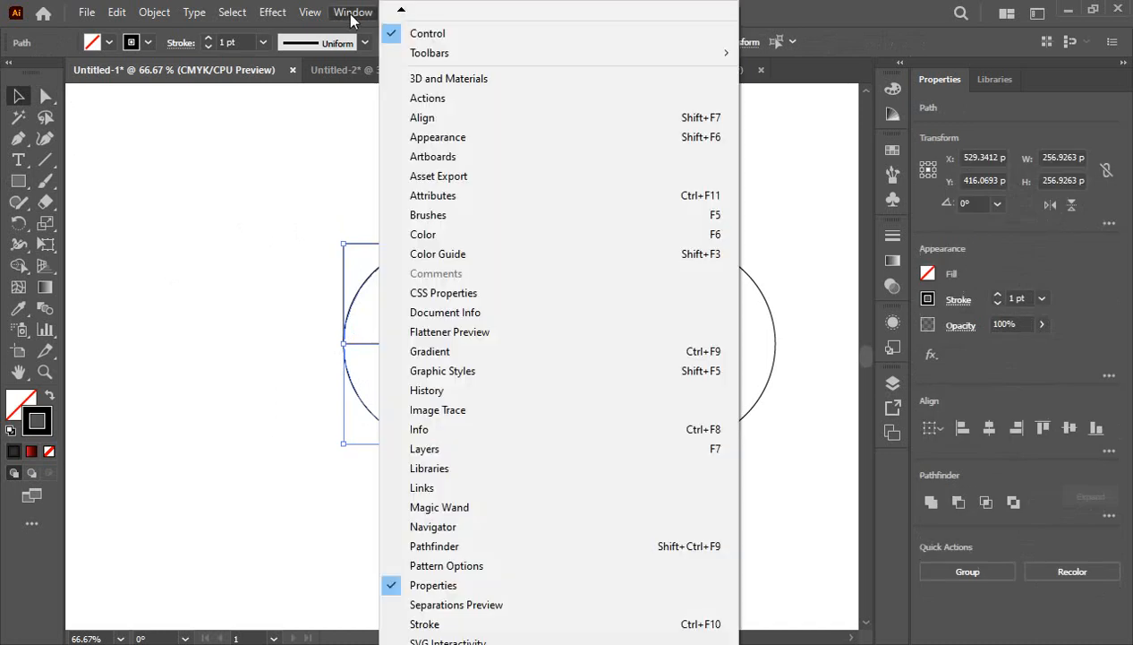
{"action": "left_click", "coordinate": [451, 550]}
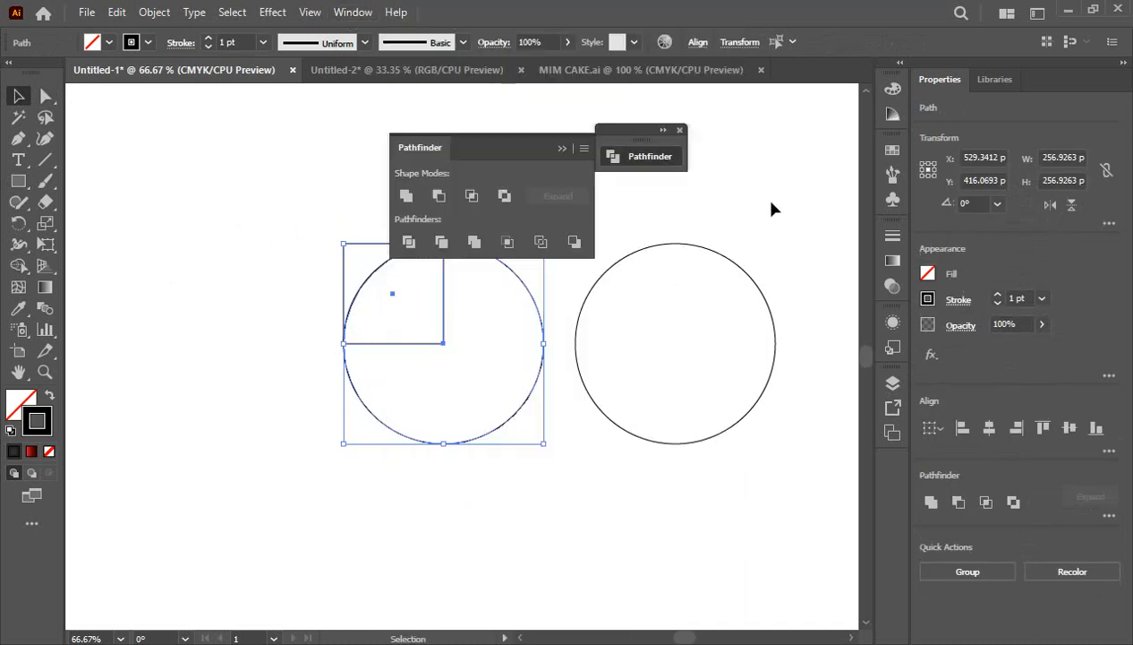
{"action": "left_click_drag", "start_coordinate": [524, 149], "coordinate": [769, 160]}
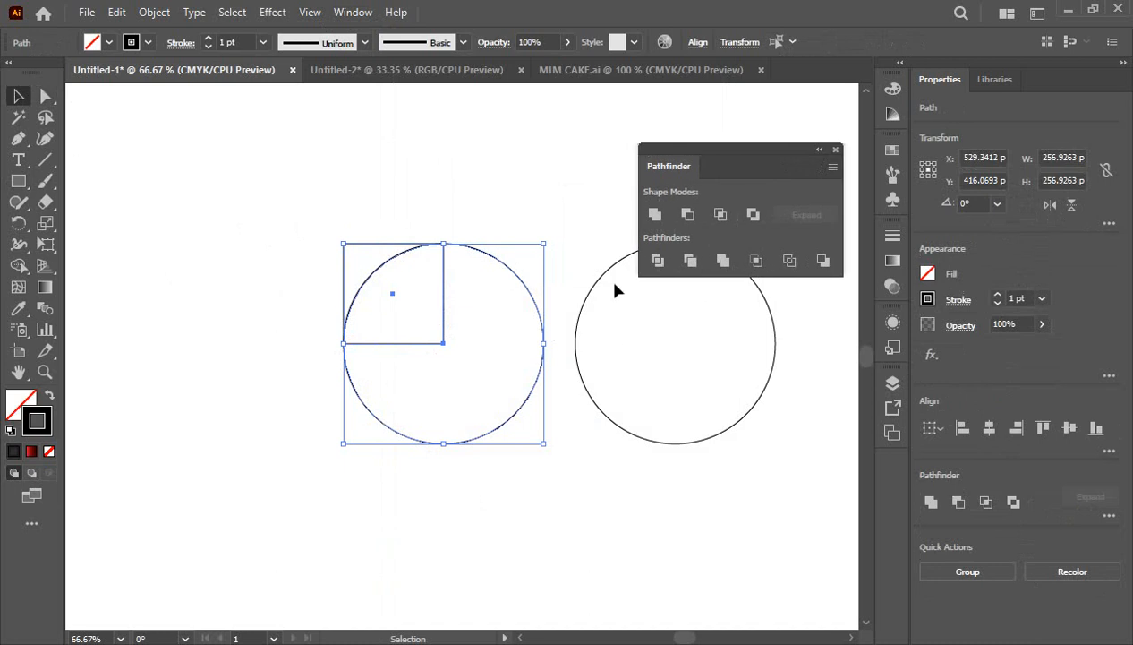
{"action": "left_click", "coordinate": [654, 214]}
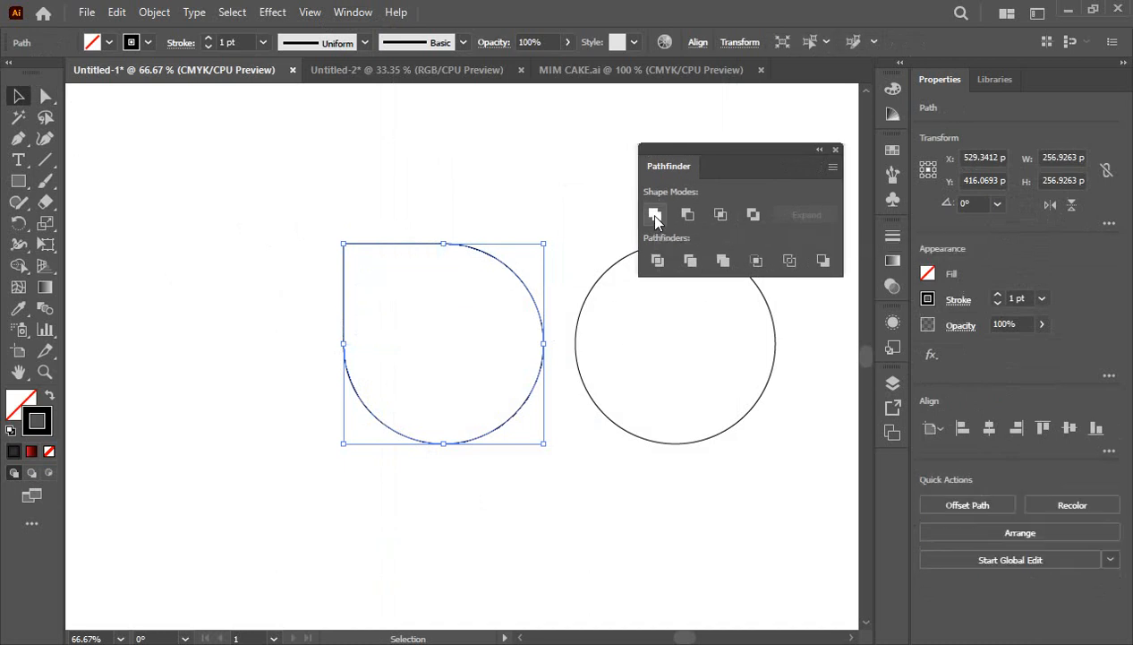
{"action": "left_click", "coordinate": [535, 211]}
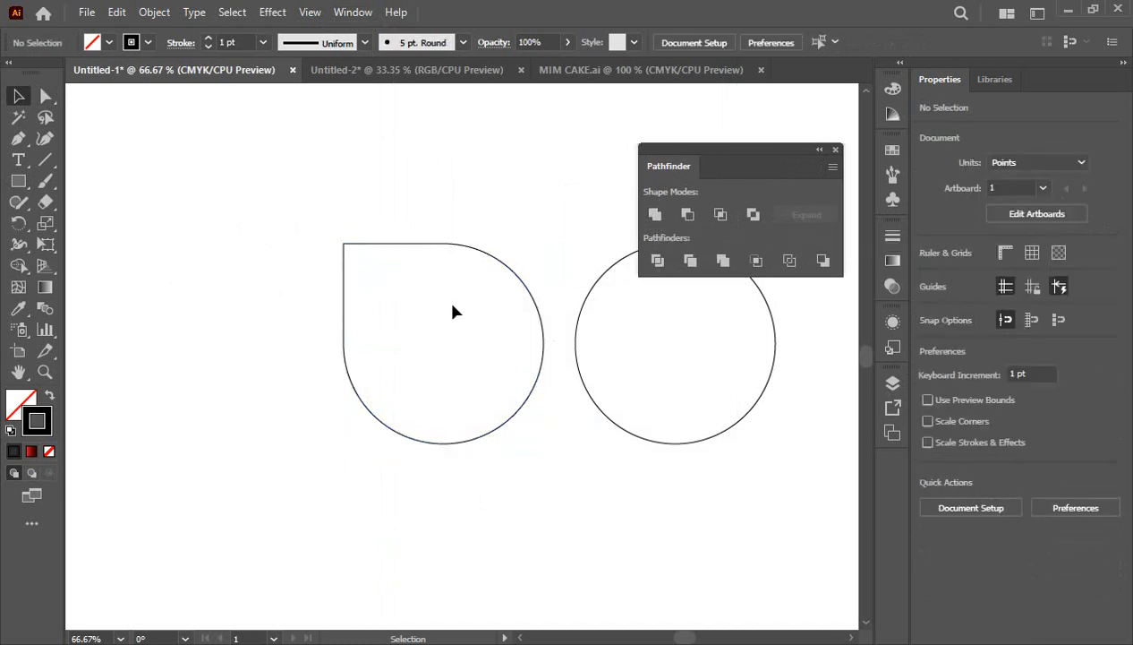
Step: Move Pathfinder clear of the artwork and select both the teardrop shape and the remaining circle
{"action": "left_click_drag", "start_coordinate": [759, 147], "coordinate": [189, 124]}
{"action": "left_click_drag", "start_coordinate": [492, 306], "coordinate": [690, 452]}
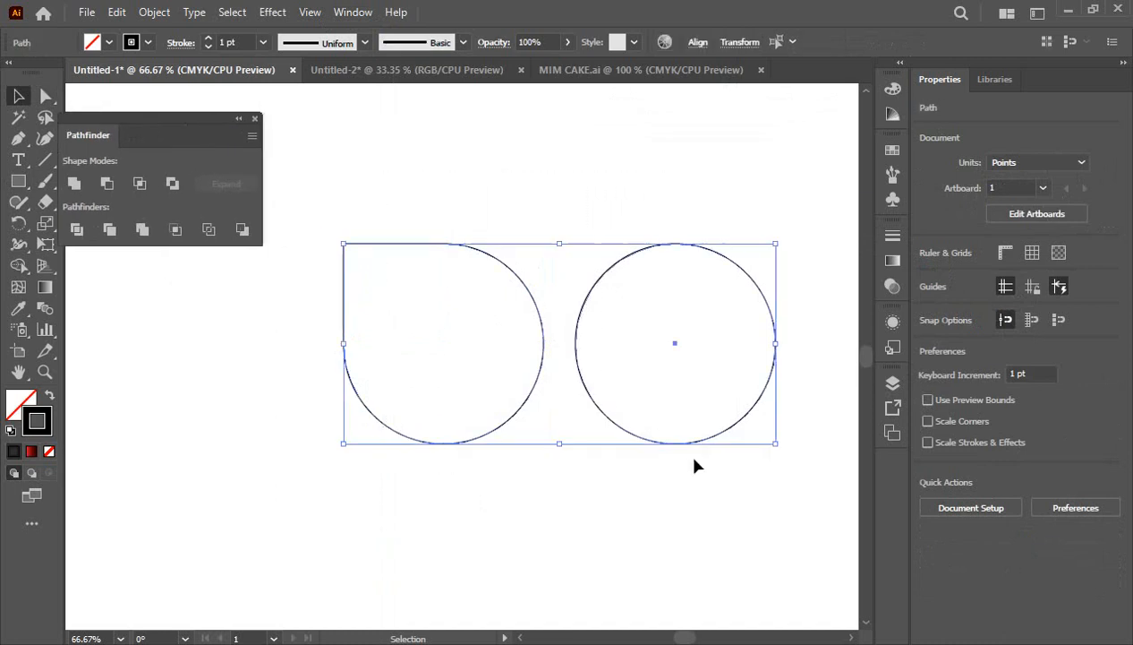
{"action": "left_click", "coordinate": [696, 45]}
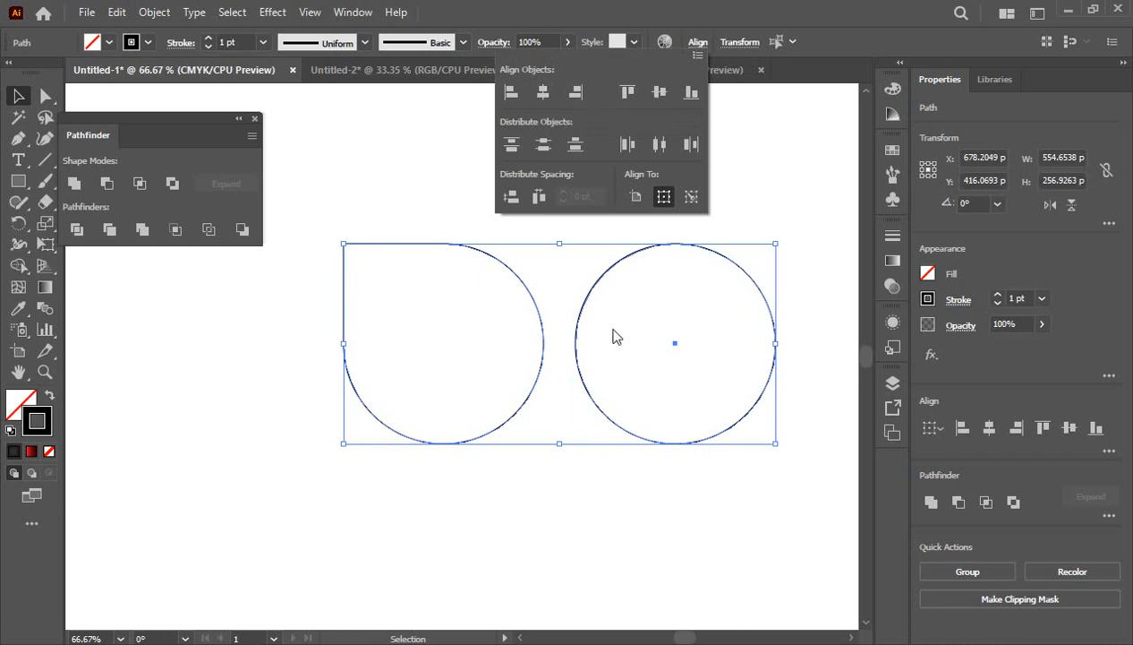
{"action": "left_click", "coordinate": [768, 153]}
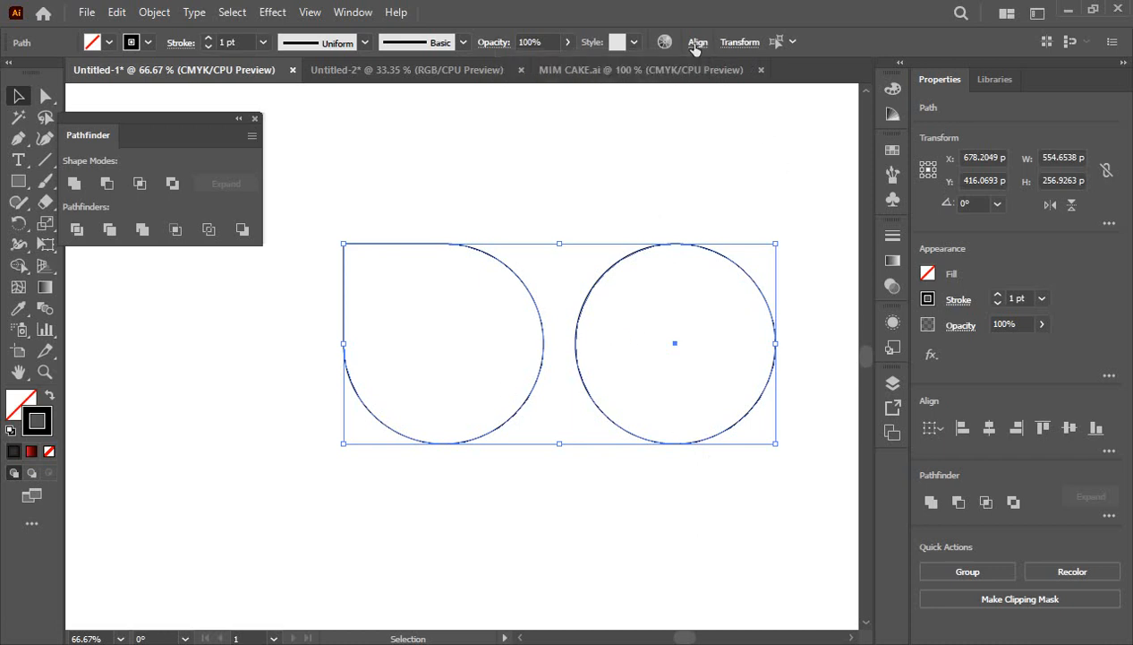
{"action": "left_click", "coordinate": [353, 12]}
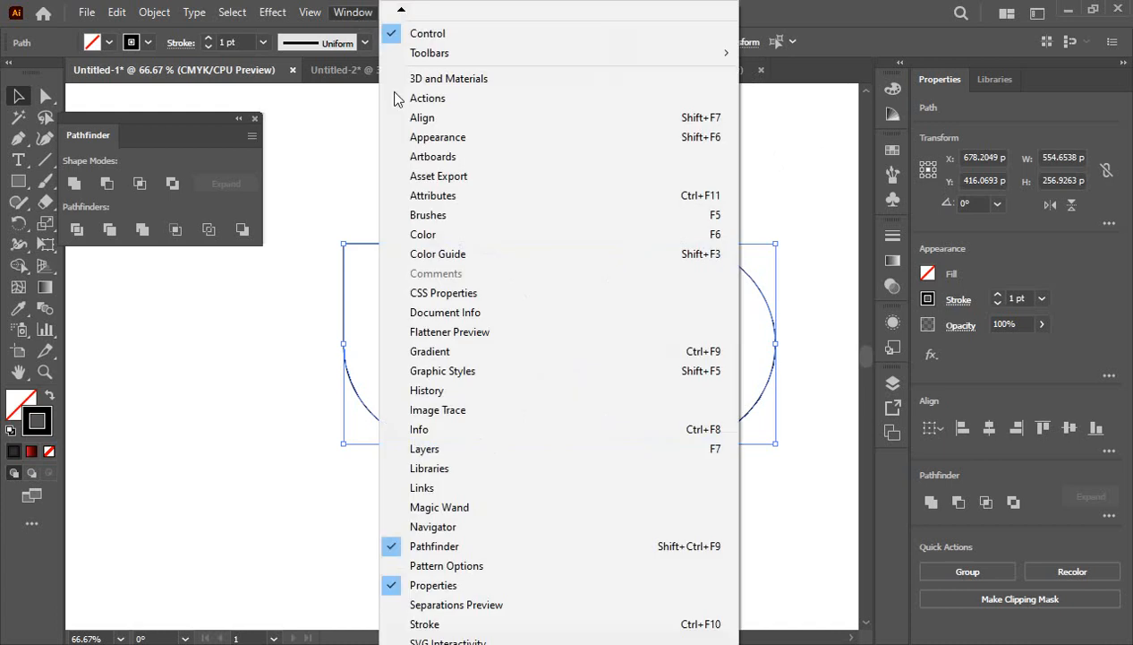
{"action": "left_click", "coordinate": [422, 118]}
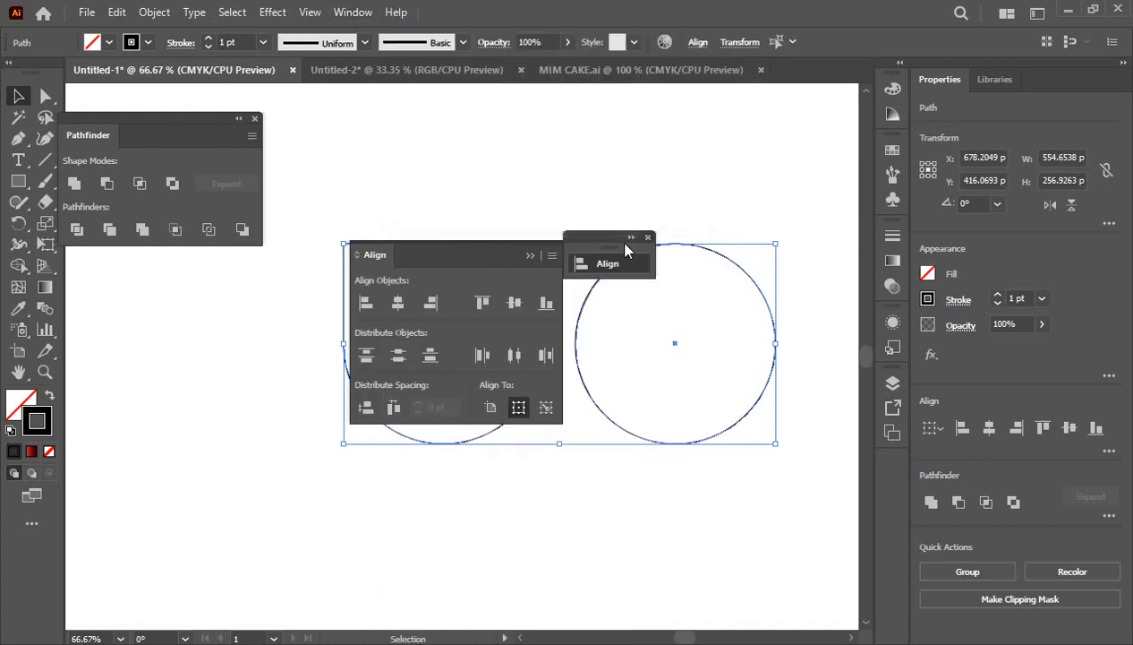
{"action": "left_click", "coordinate": [648, 237]}
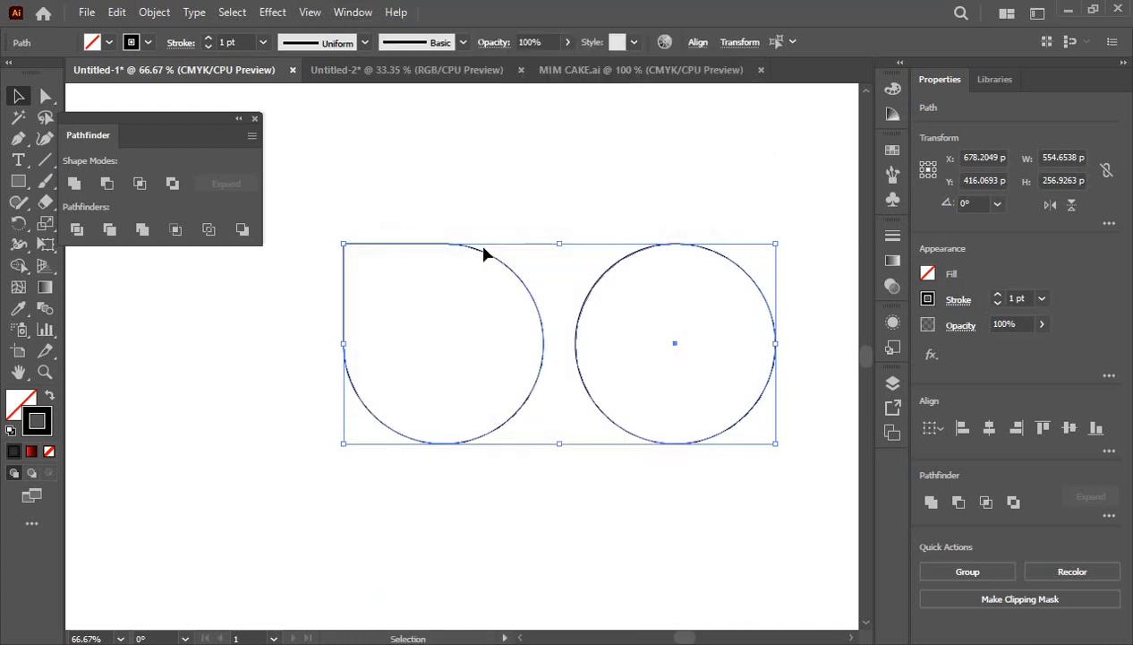
Step: Align the selected teardrop and circle to each other by their horizontal centers
{"action": "left_click", "coordinate": [697, 42]}
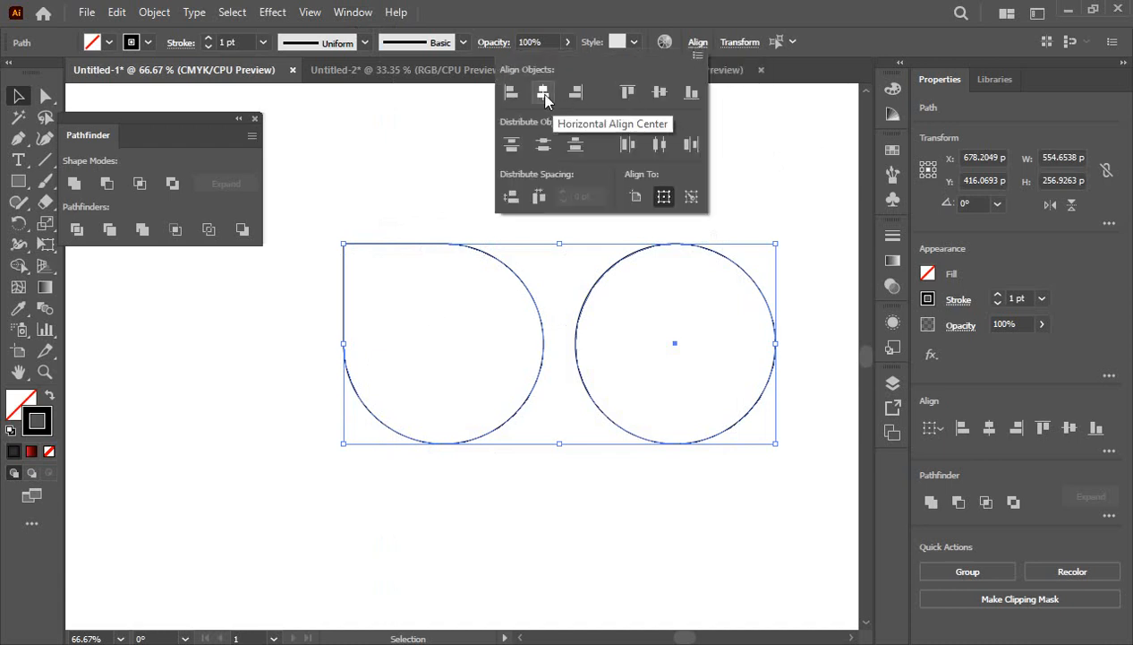
{"action": "left_click", "coordinate": [544, 93]}
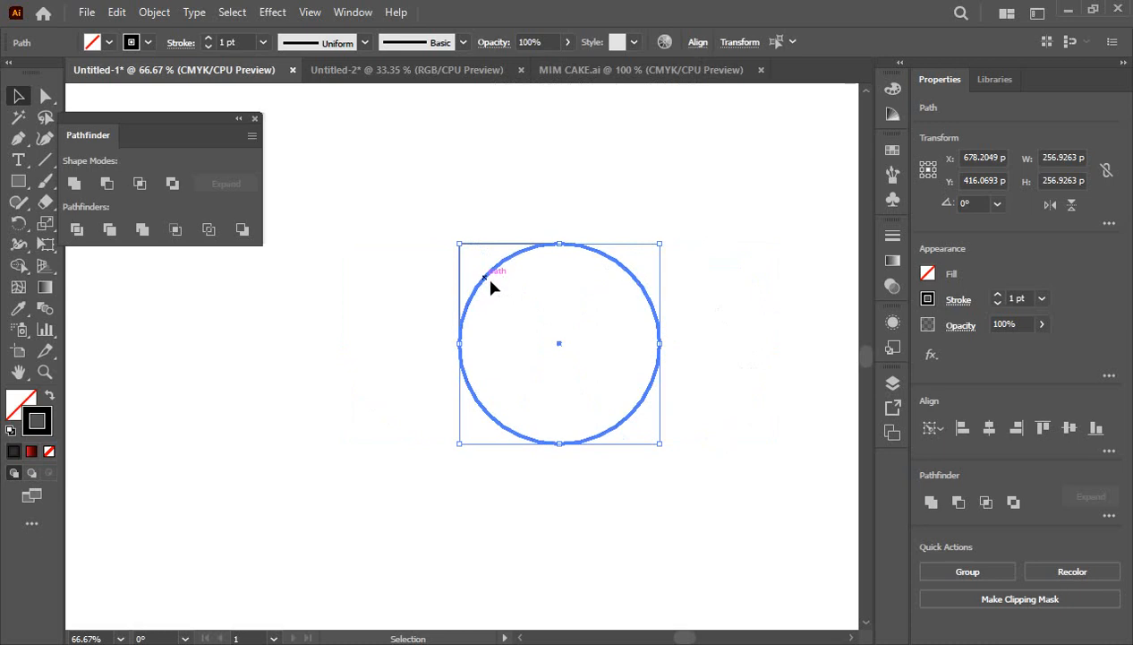
{"action": "left_click", "coordinate": [736, 330]}
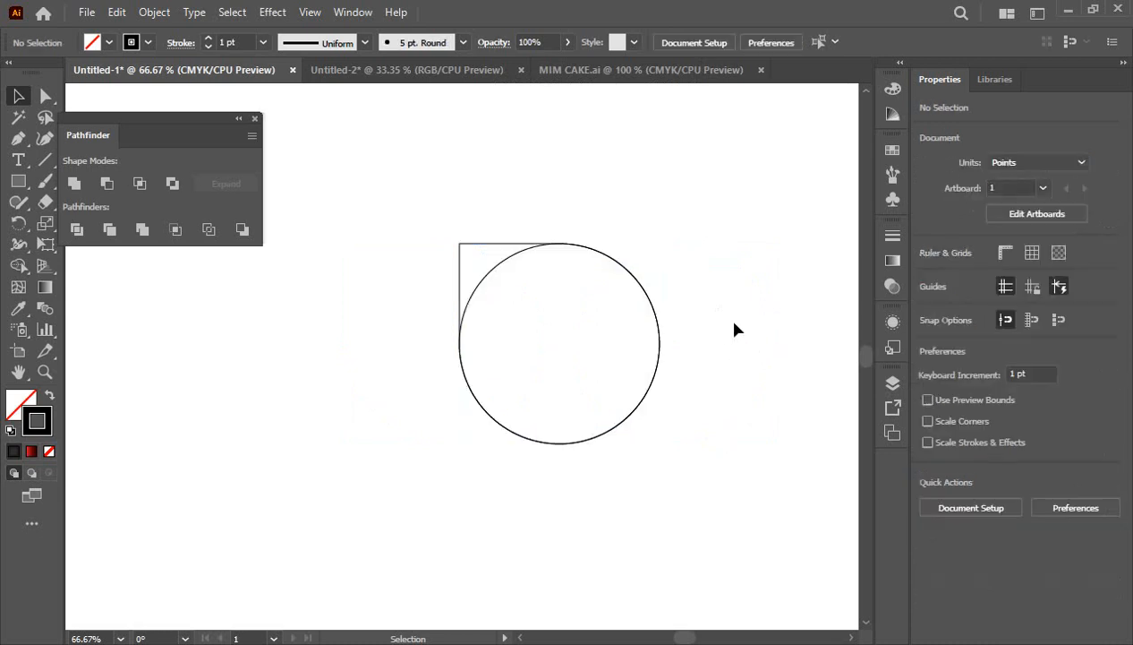
Step: Copy the circle about 121 pt to the right so it overlaps the teardrop, and remove the original circle
{"action": "left_click", "coordinate": [496, 273]}
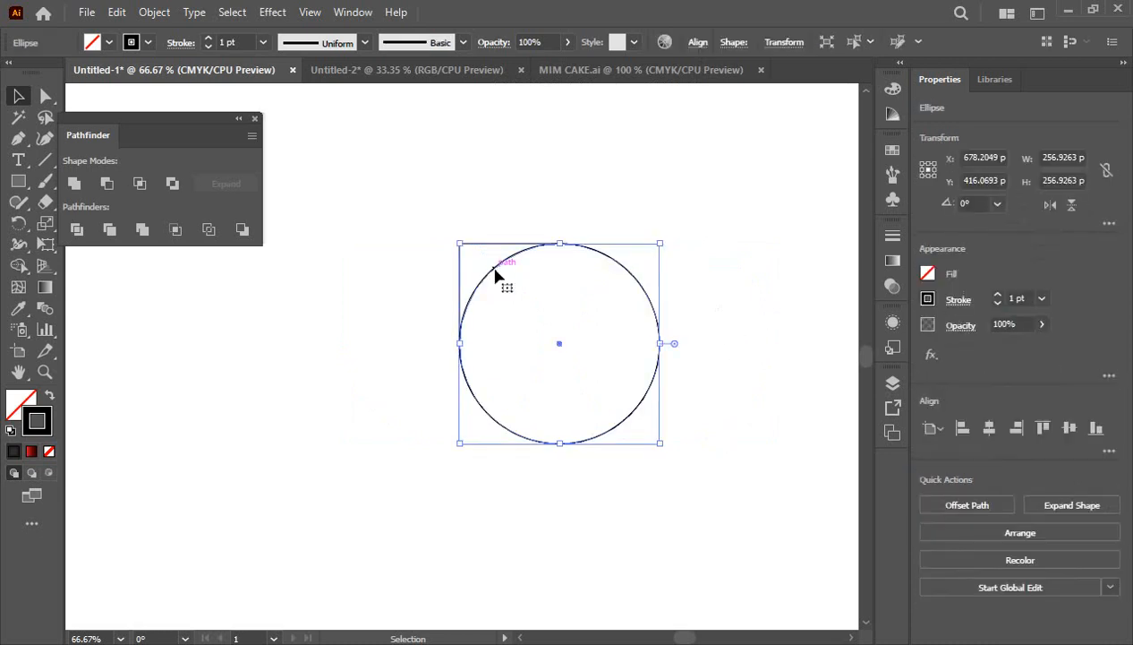
{"action": "left_click_drag", "start_coordinate": [498, 273], "coordinate": [589, 273]}
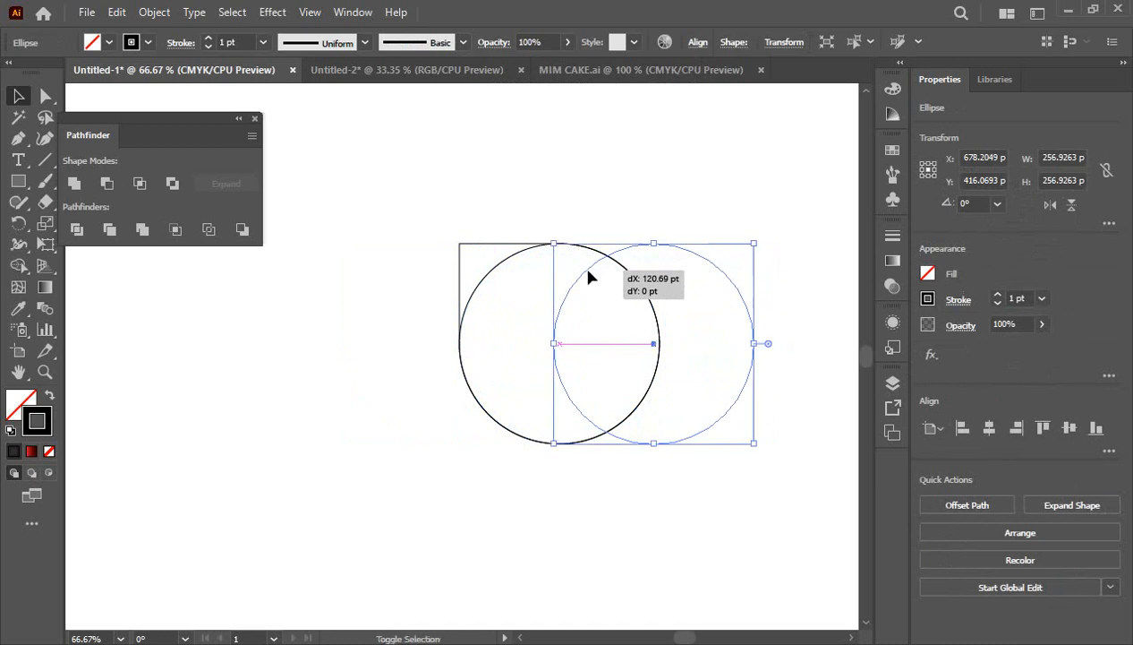
{"action": "left_click", "coordinate": [697, 513]}
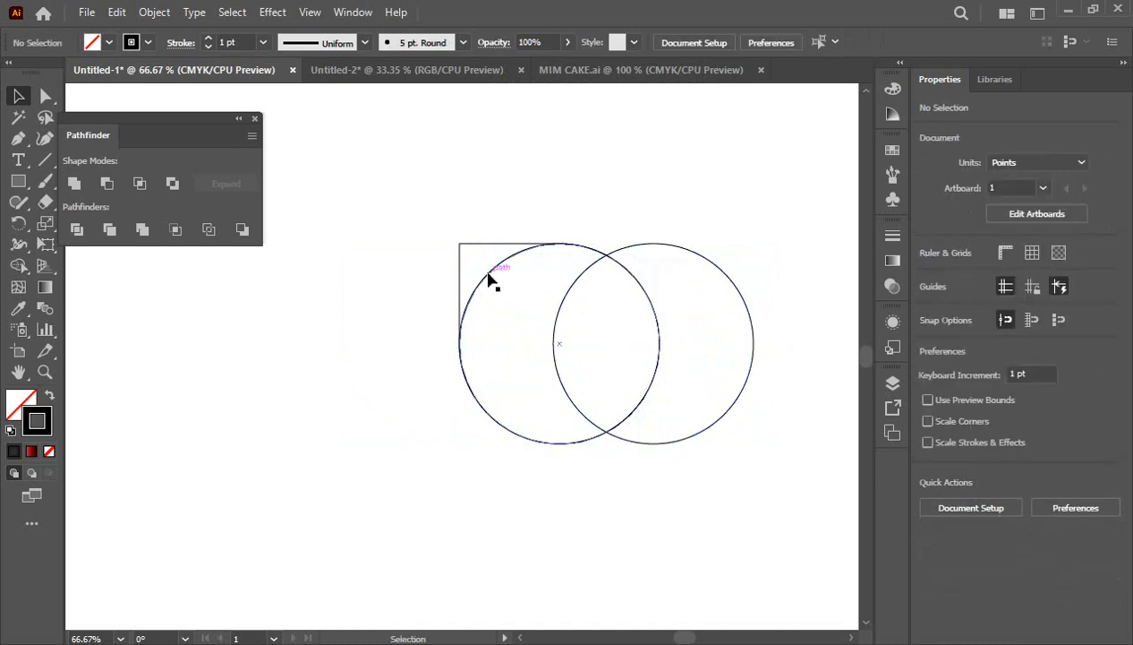
{"action": "left_click_drag", "start_coordinate": [489, 280], "coordinate": [242, 392]}
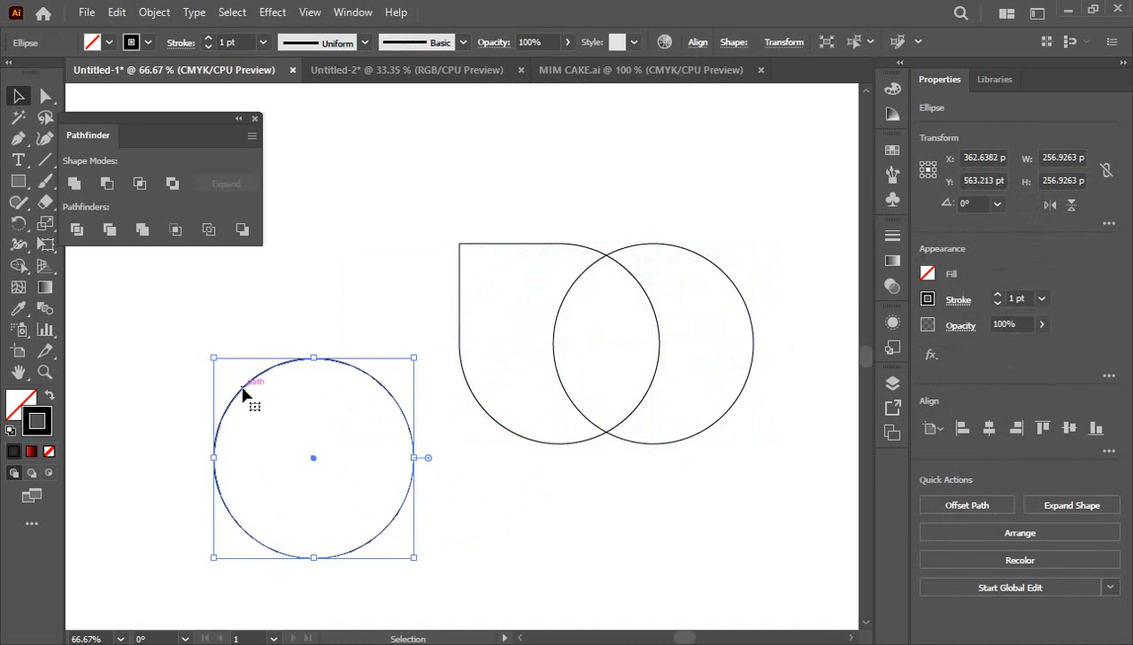
{"action": "key", "text": "ctrl+z"}
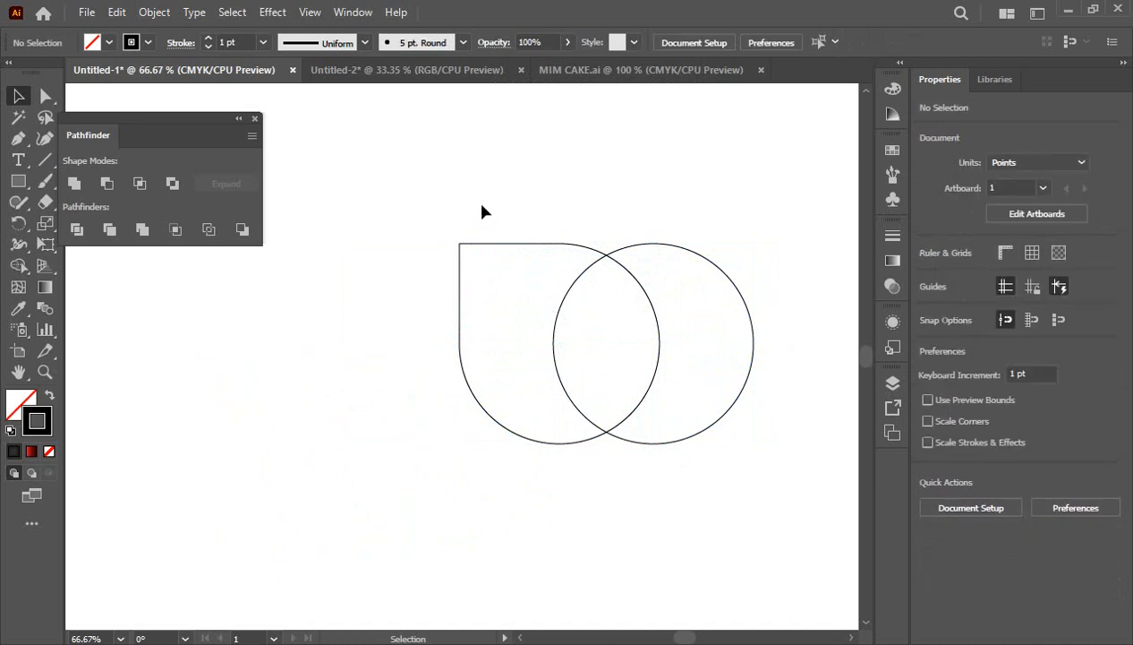
Step: Subtract the overlapping circle from the teardrop with Pathfinder's Minus Back
{"action": "left_click_drag", "start_coordinate": [478, 185], "coordinate": [702, 497]}
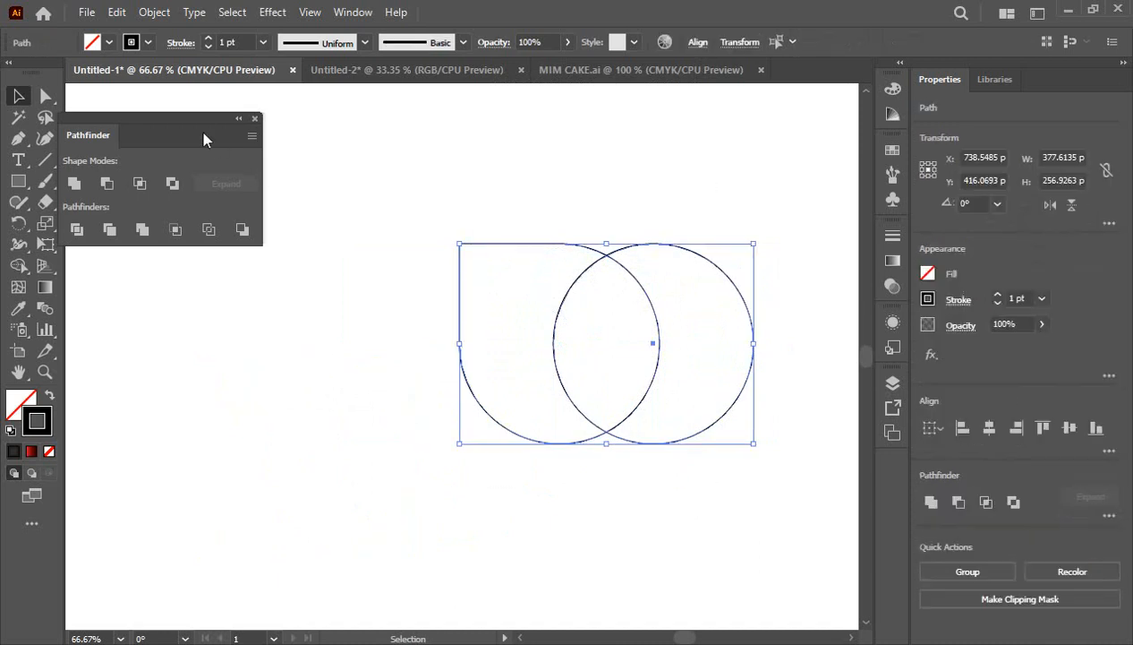
{"action": "left_click_drag", "start_coordinate": [200, 126], "coordinate": [331, 135]}
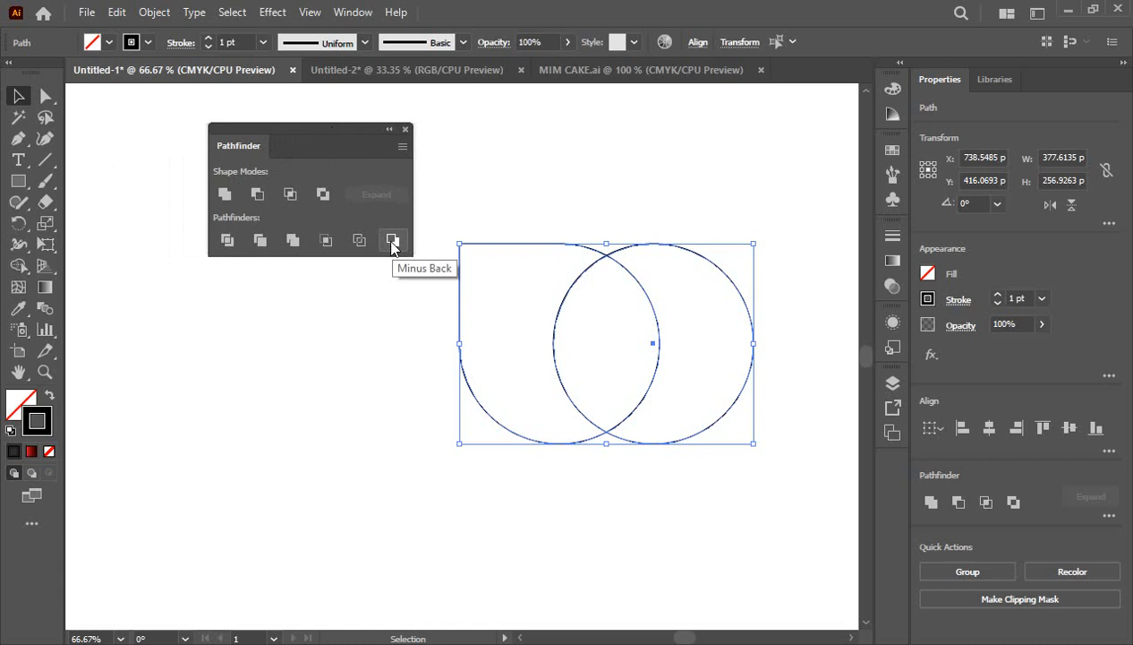
{"action": "left_click", "coordinate": [392, 242]}
{"action": "left_click", "coordinate": [636, 207]}
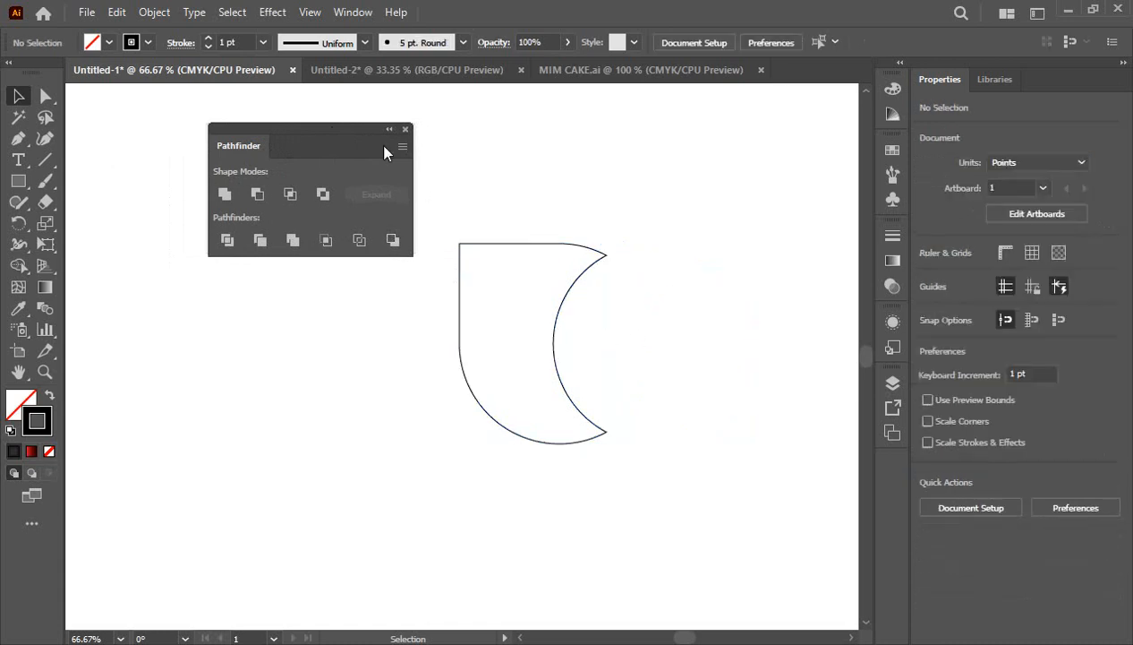
Step: Close Pathfinder and move the petal outline left and slightly down on the artboard
{"action": "left_click", "coordinate": [405, 130]}
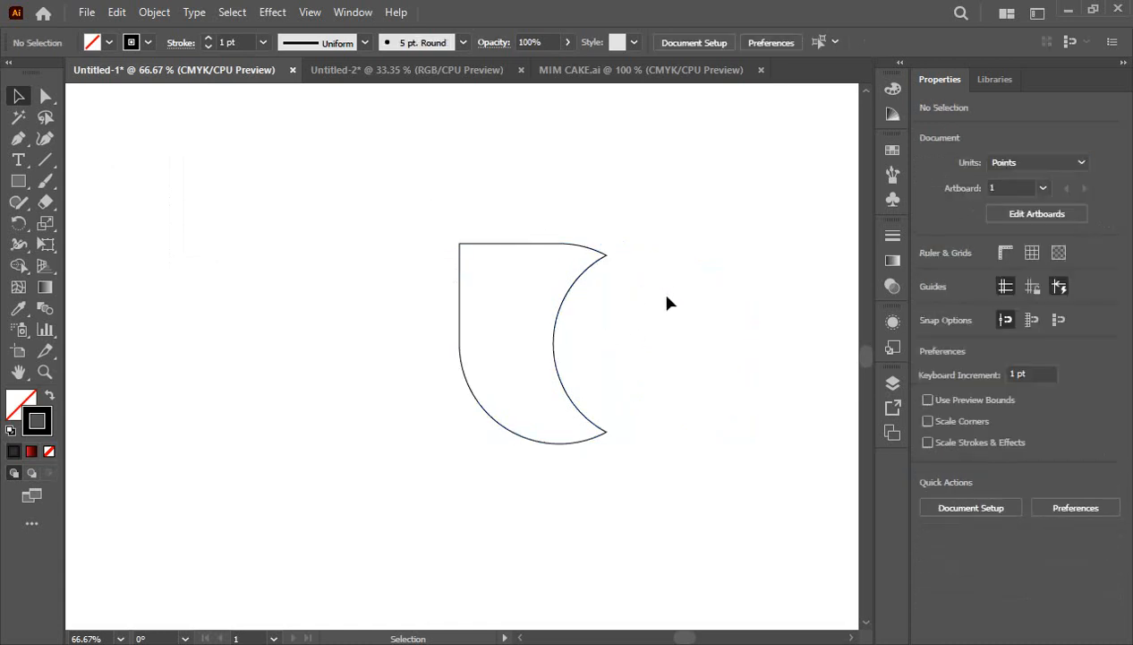
{"action": "left_click_drag", "start_coordinate": [531, 245], "coordinate": [452, 348]}
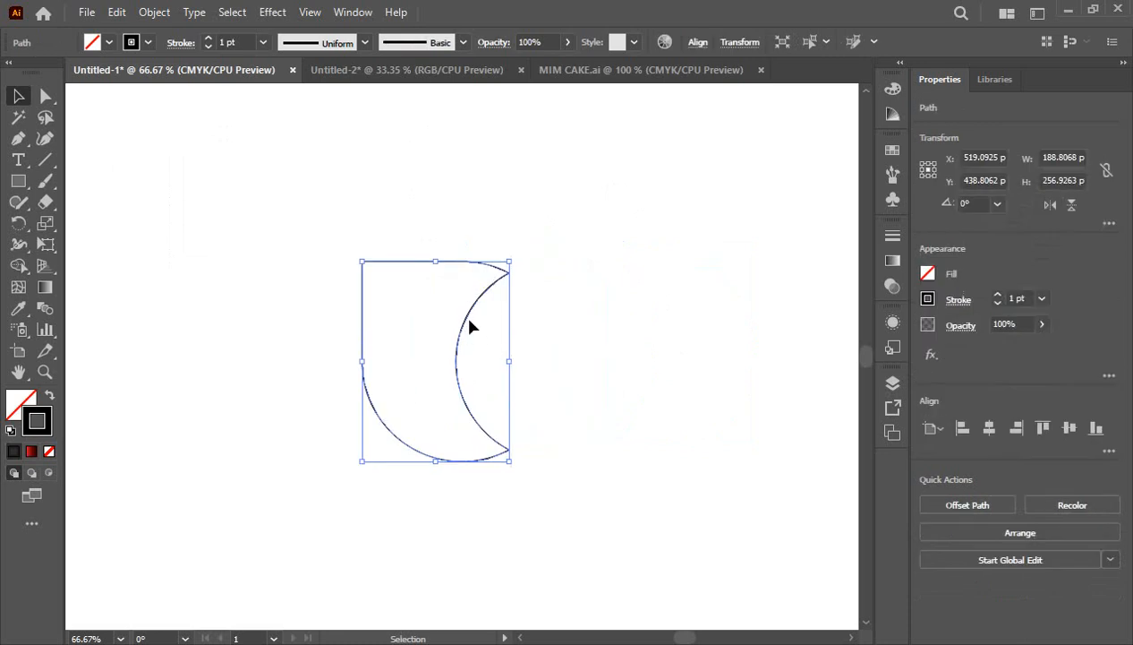
Step: Fill the petal with the White, Black linear gradient preset and leave its stroke set to none
{"action": "left_click", "coordinate": [893, 260]}
{"action": "left_click", "coordinate": [783, 164]}
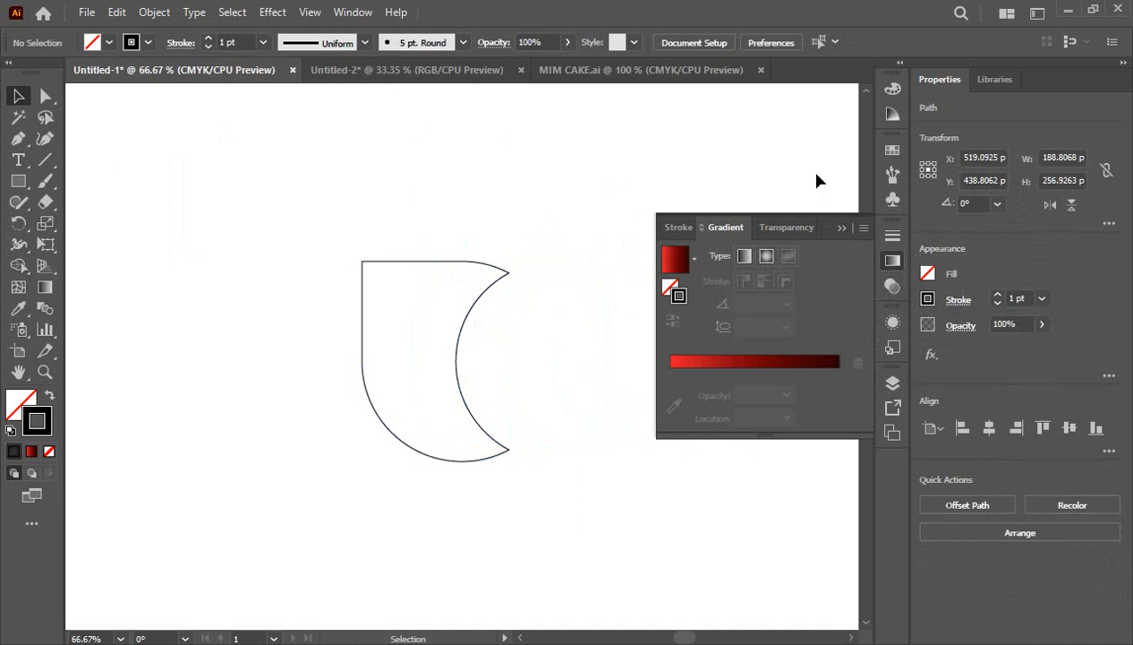
{"action": "left_click", "coordinate": [842, 227]}
{"action": "left_click", "coordinate": [353, 13]}
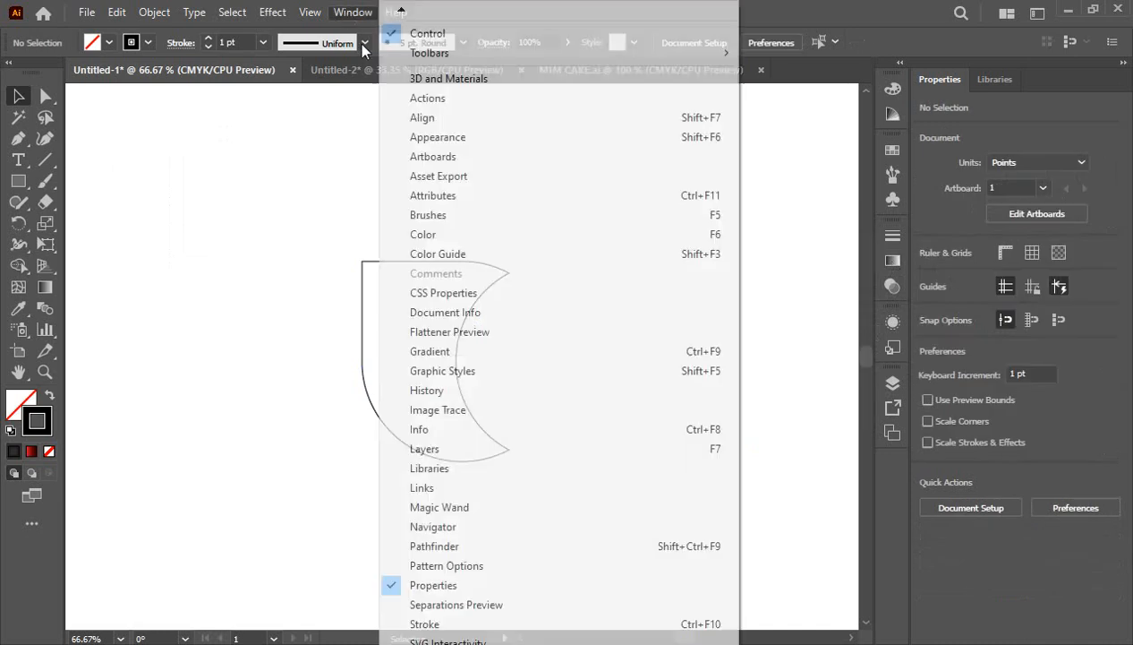
{"action": "left_click", "coordinate": [461, 353]}
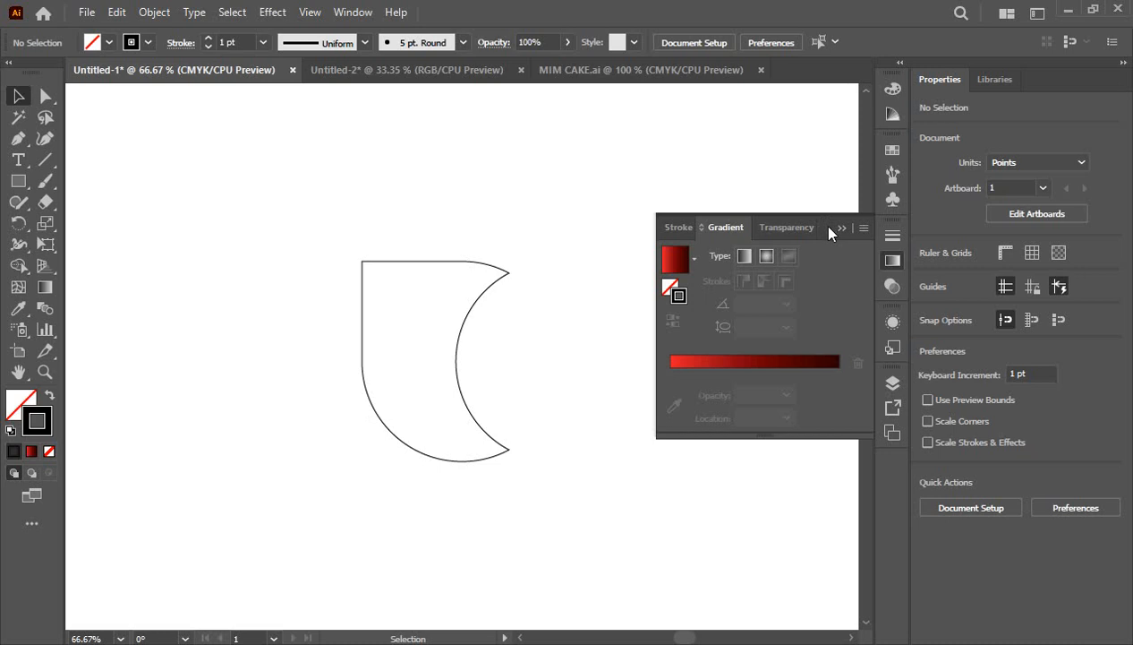
{"action": "left_click", "coordinate": [435, 262]}
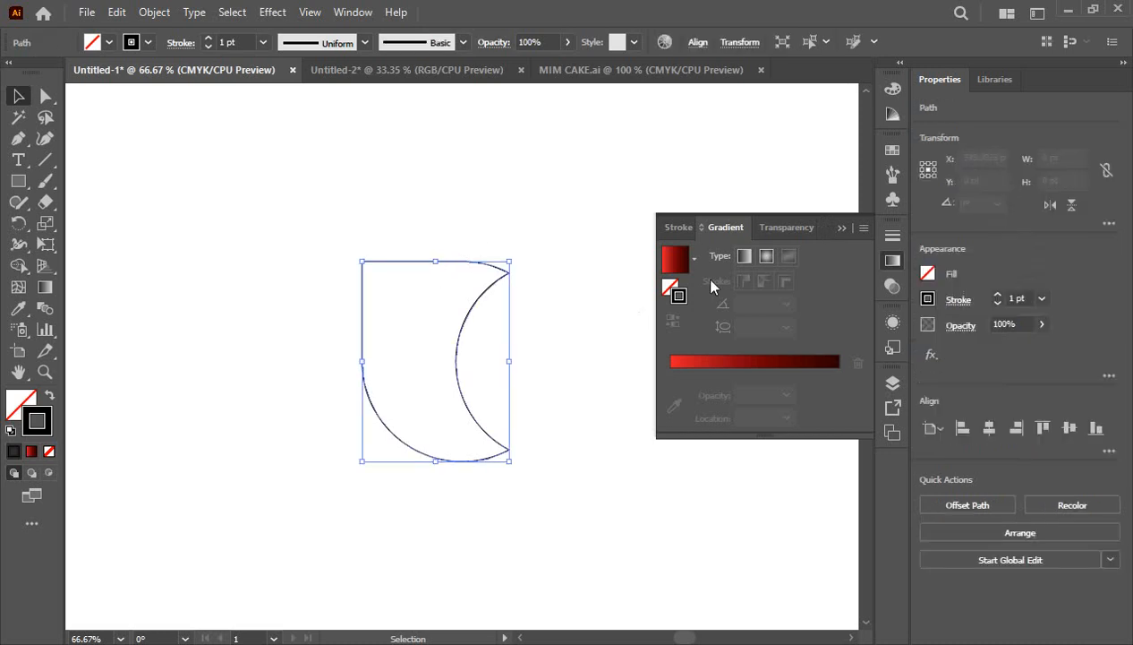
{"action": "left_click", "coordinate": [694, 259]}
{"action": "left_click", "coordinate": [555, 297]}
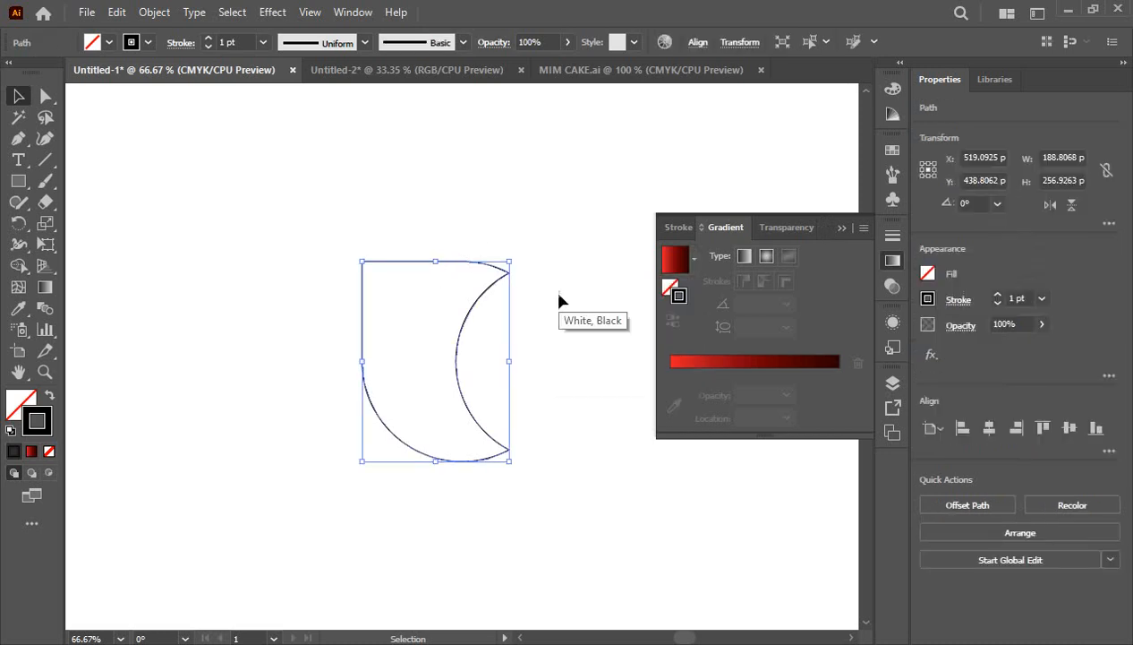
{"action": "left_click", "coordinate": [50, 397]}
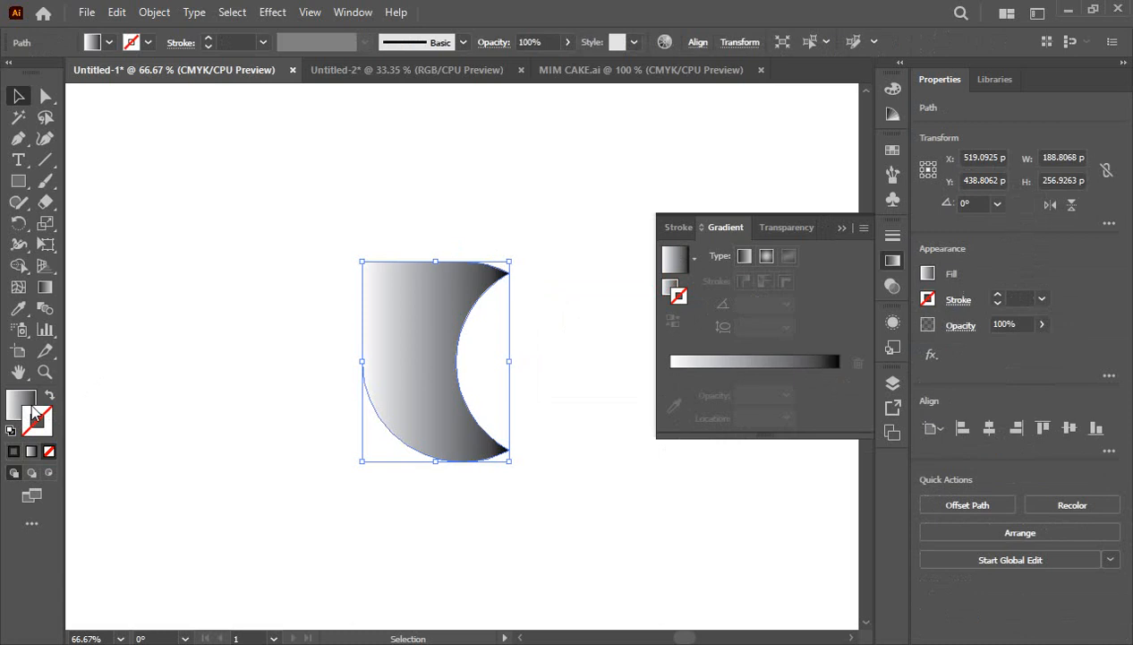
Step: Recolor the white start stop of the petal's fill gradient with the bright red swatch
{"action": "left_click", "coordinate": [20, 405]}
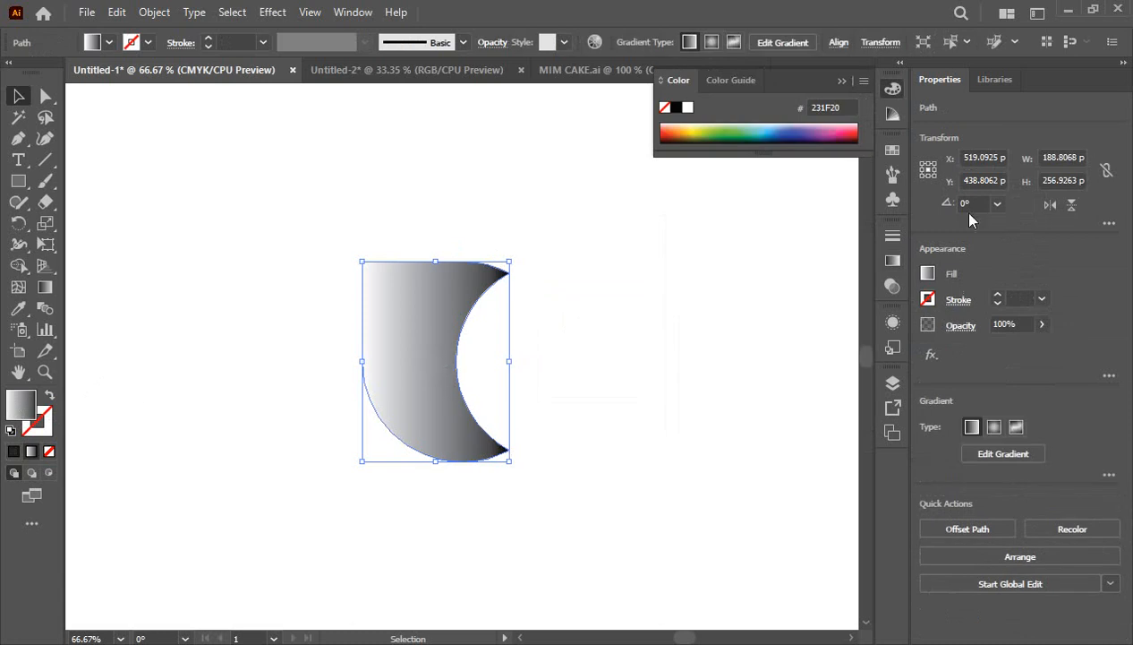
{"action": "left_click", "coordinate": [893, 261]}
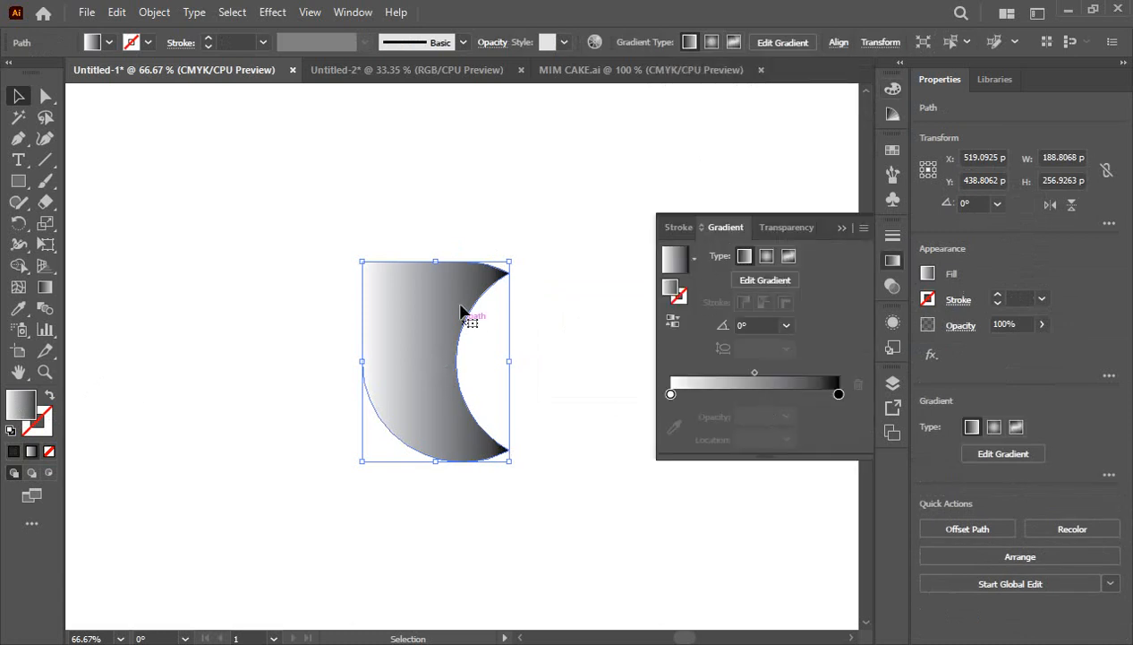
{"action": "double_click", "coordinate": [671, 395]}
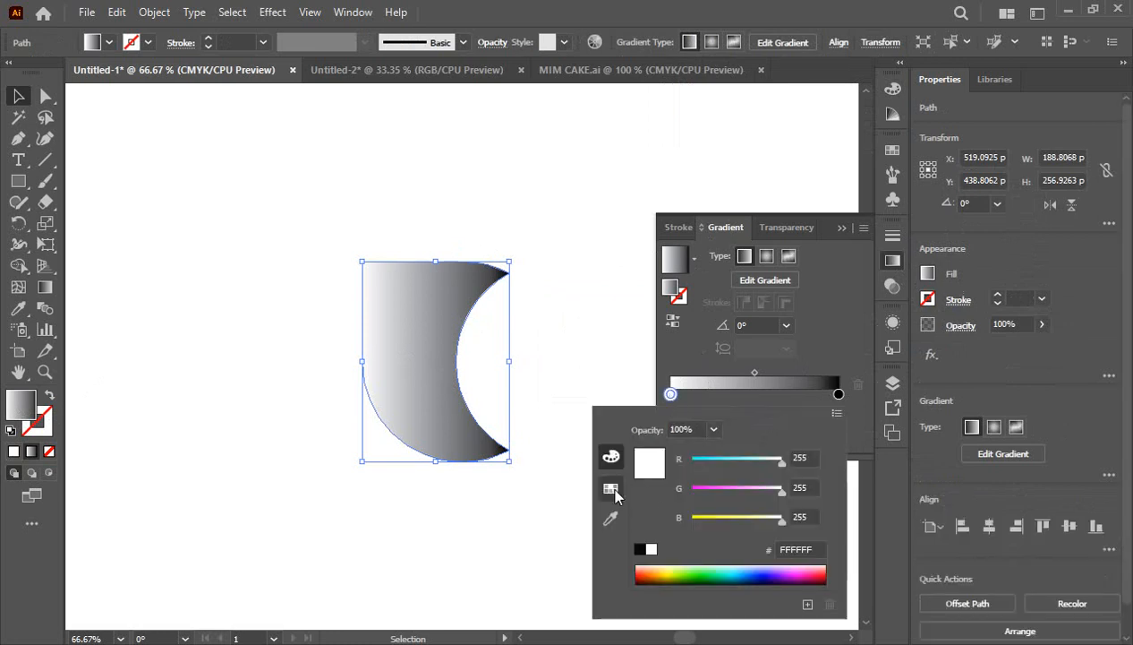
{"action": "left_click", "coordinate": [612, 491]}
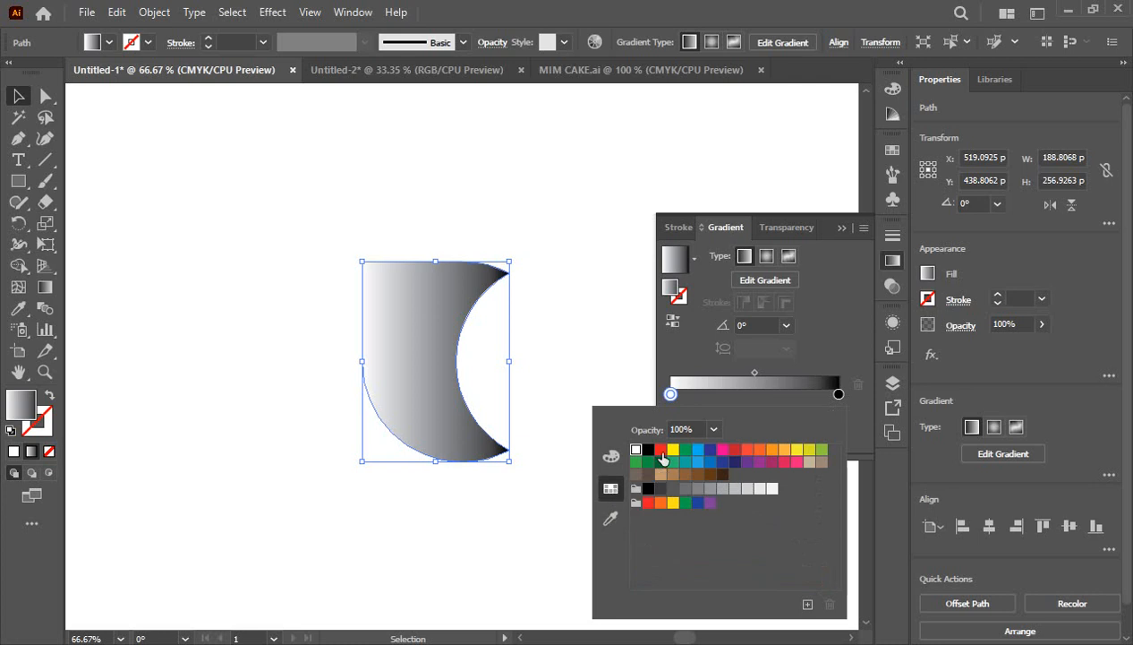
{"action": "left_click", "coordinate": [661, 450]}
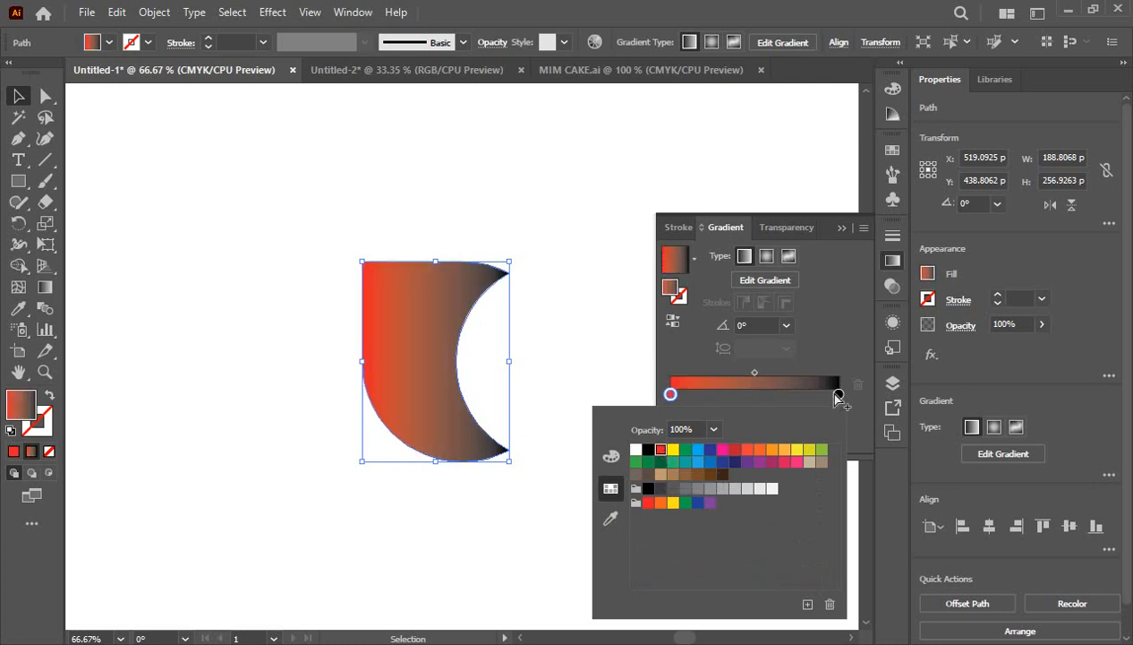
Step: Recolor the gradient's black end stop with the dark red swatch BE1E2D
{"action": "left_click", "coordinate": [839, 398]}
{"action": "double_click", "coordinate": [839, 394]}
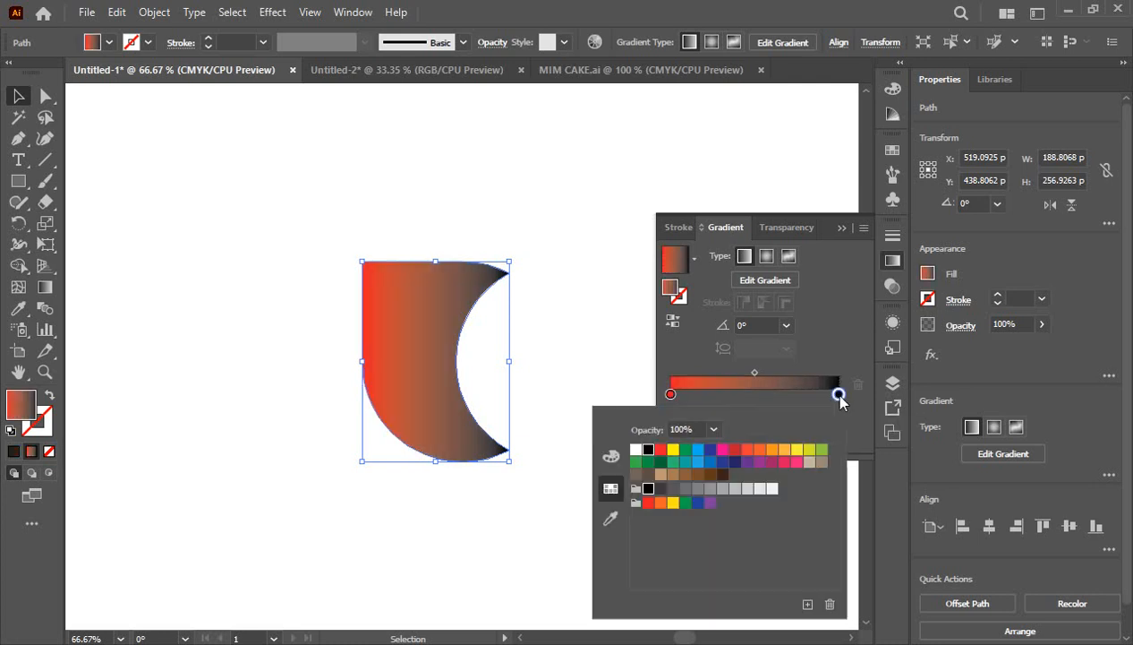
{"action": "left_click", "coordinate": [734, 450]}
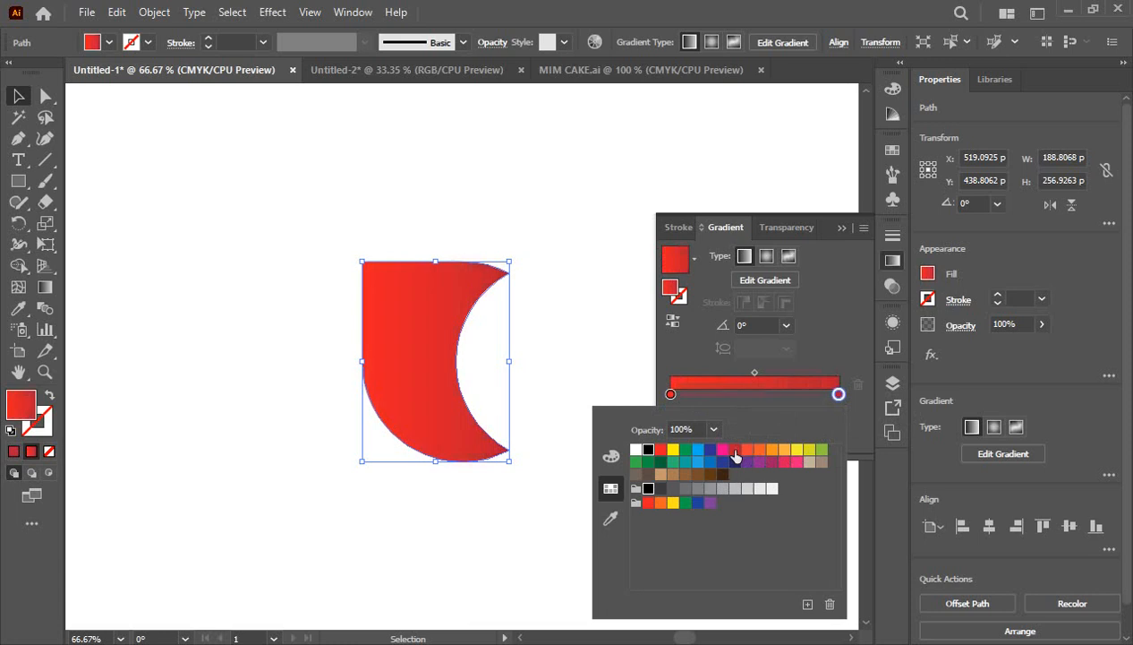
Step: Darken the gradient's end stop to maroon 5A1E2D by lowering its red value to 90, and collapse the gradient settings
{"action": "left_click", "coordinate": [836, 395]}
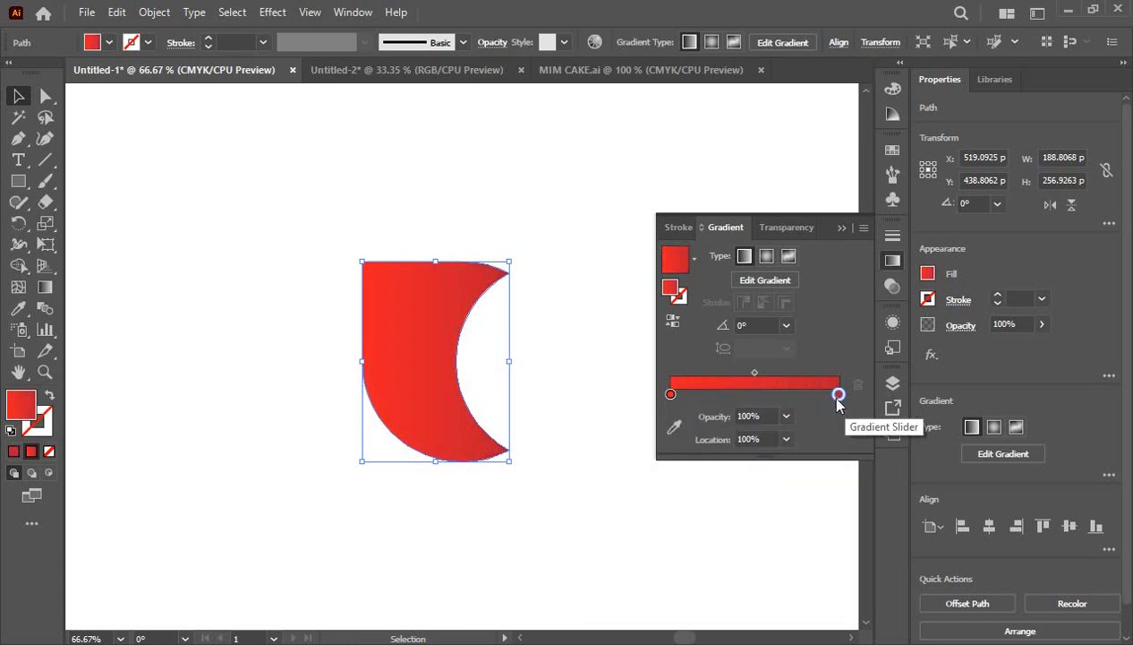
{"action": "double_click", "coordinate": [839, 395]}
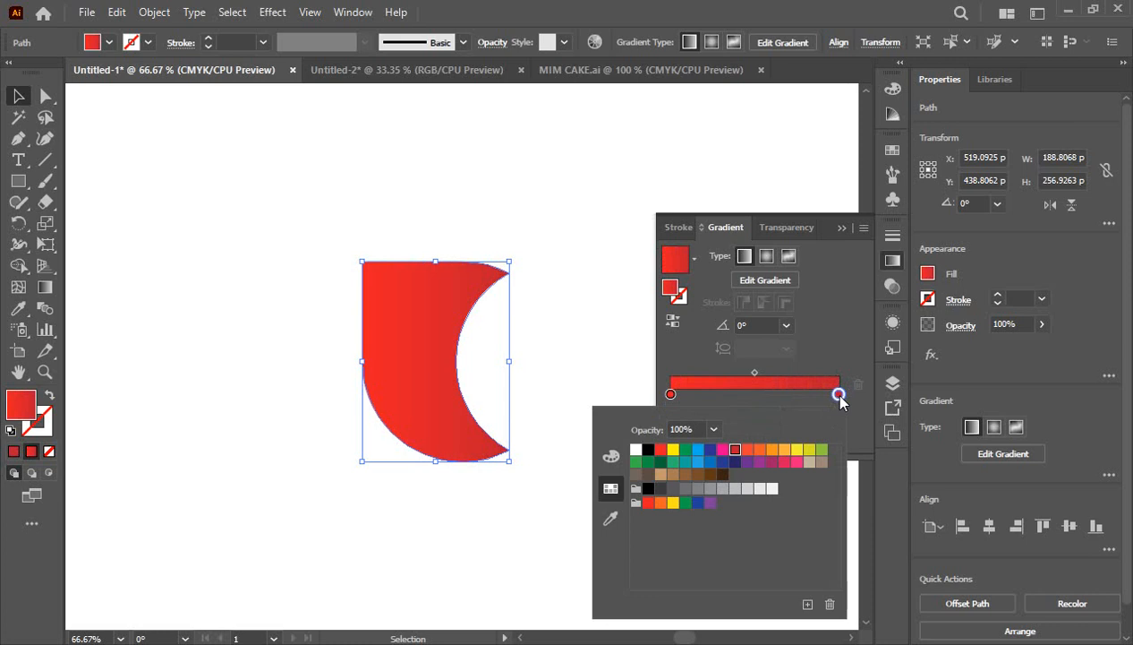
{"action": "left_click", "coordinate": [614, 454]}
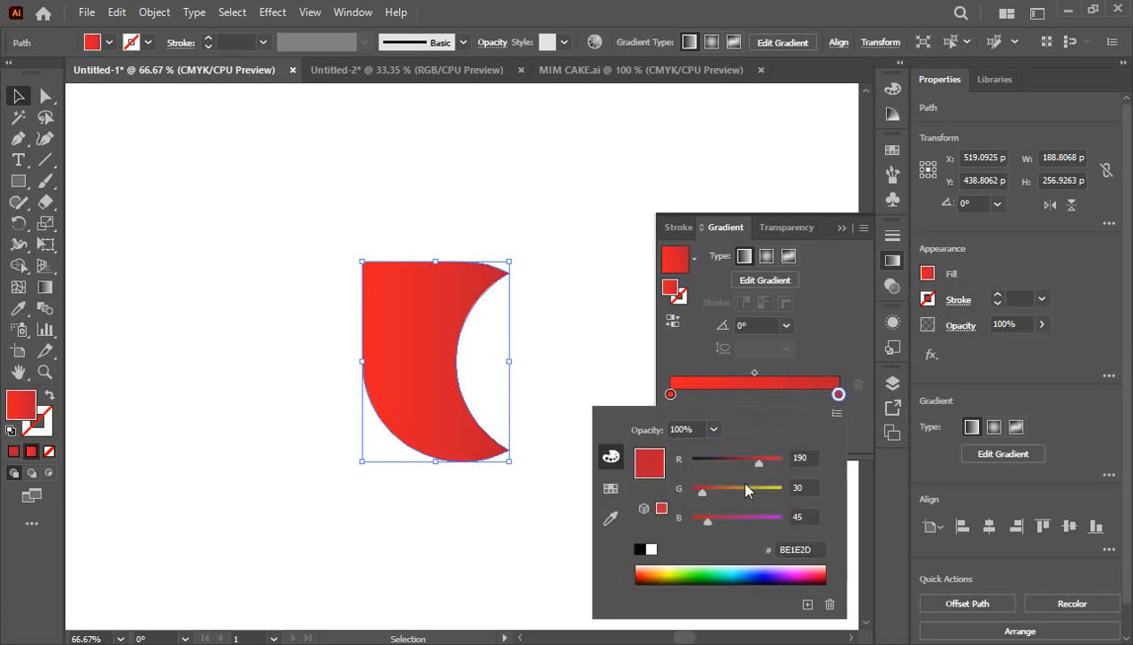
{"action": "left_click_drag", "start_coordinate": [757, 462], "coordinate": [723, 465]}
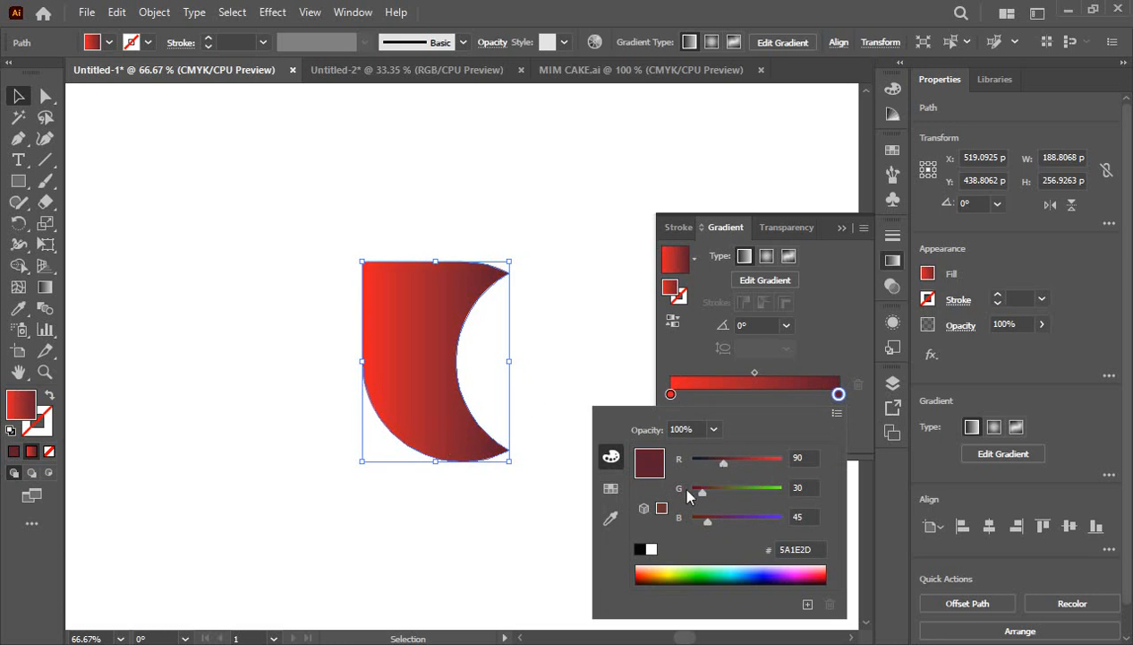
{"action": "left_click", "coordinate": [600, 361]}
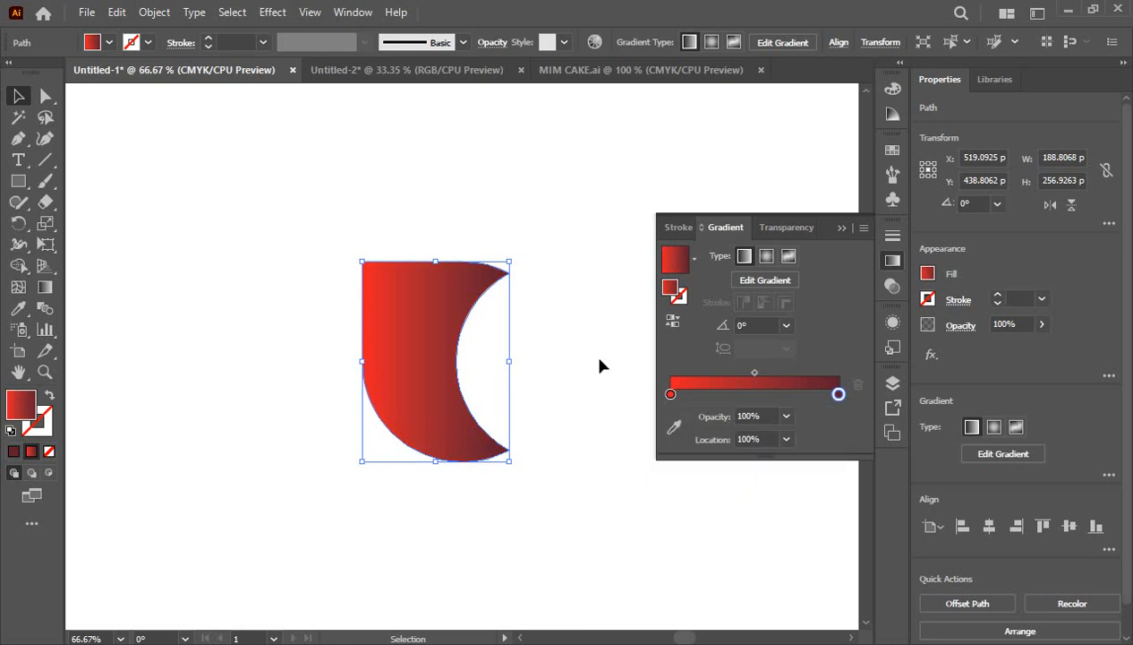
{"action": "left_click", "coordinate": [840, 227]}
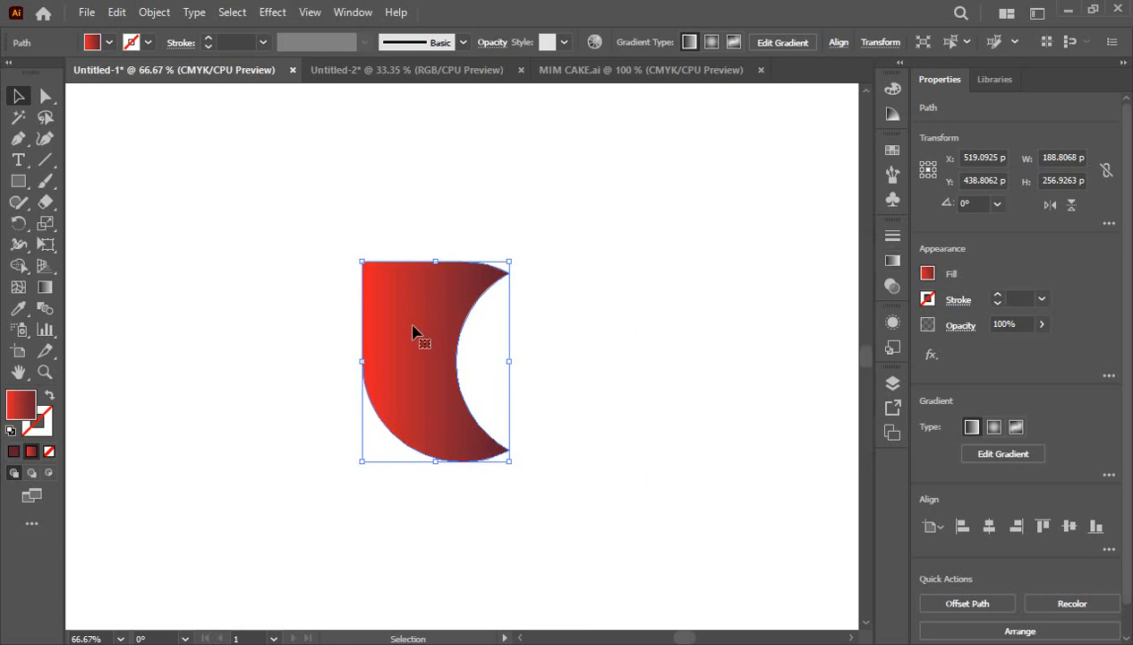
Step: Redirect the petal's gradient with the Gradient tool so it runs from the top edge to the bottom edge, and deselect
{"action": "left_click", "coordinate": [43, 287]}
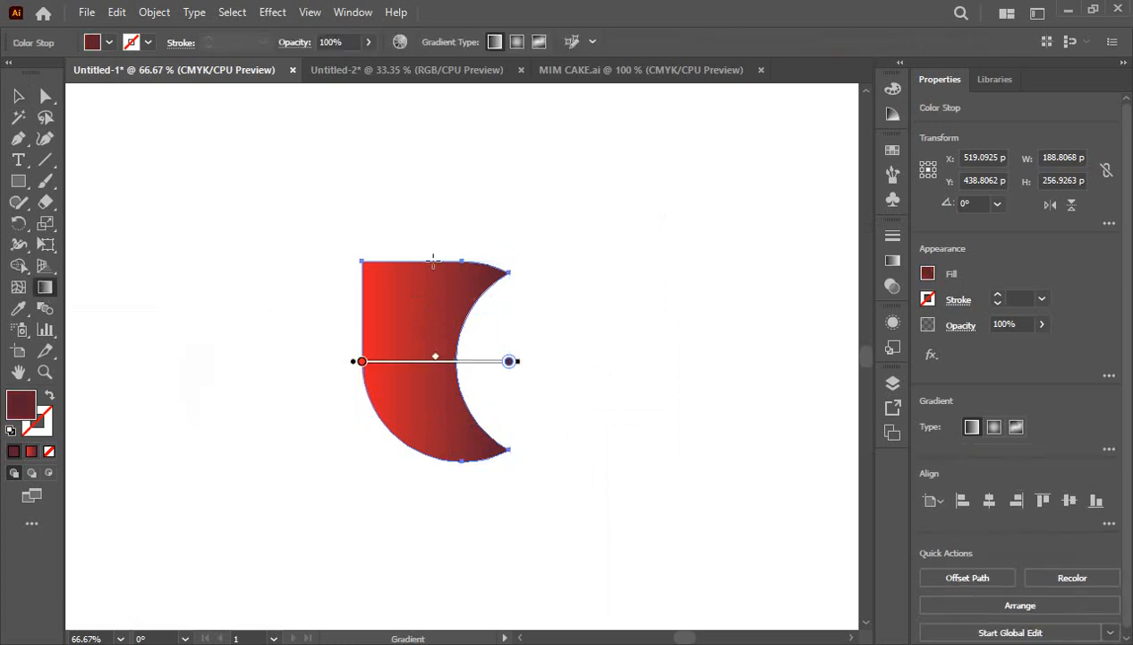
{"action": "left_click_drag", "start_coordinate": [433, 259], "coordinate": [448, 458]}
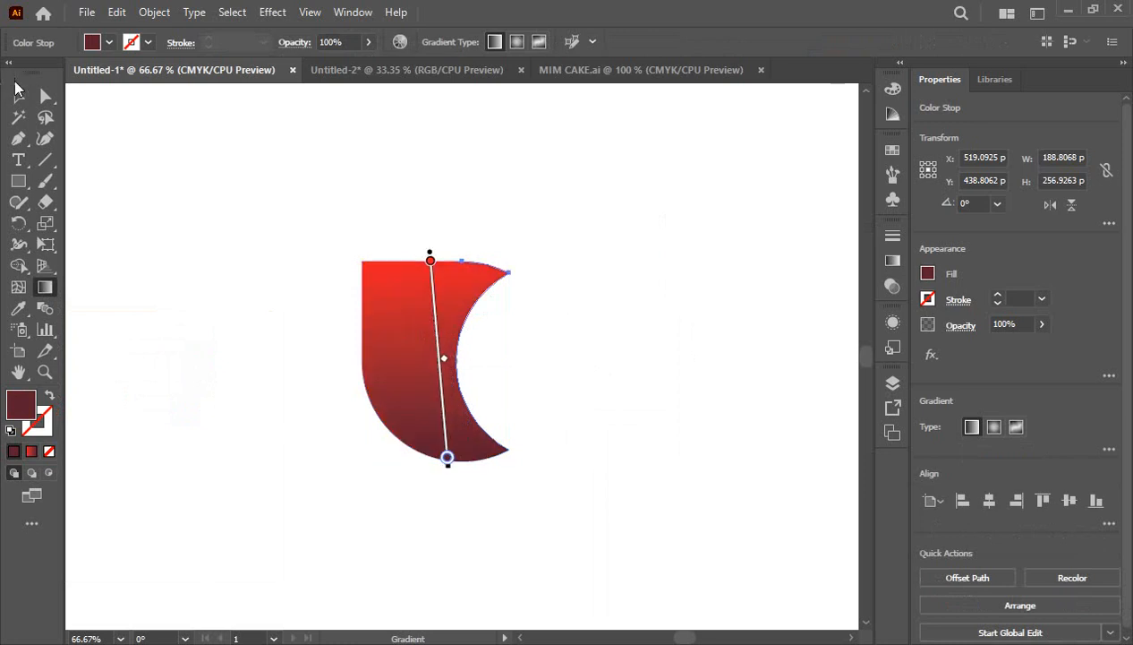
{"action": "left_click", "coordinate": [17, 116]}
{"action": "left_click", "coordinate": [571, 297]}
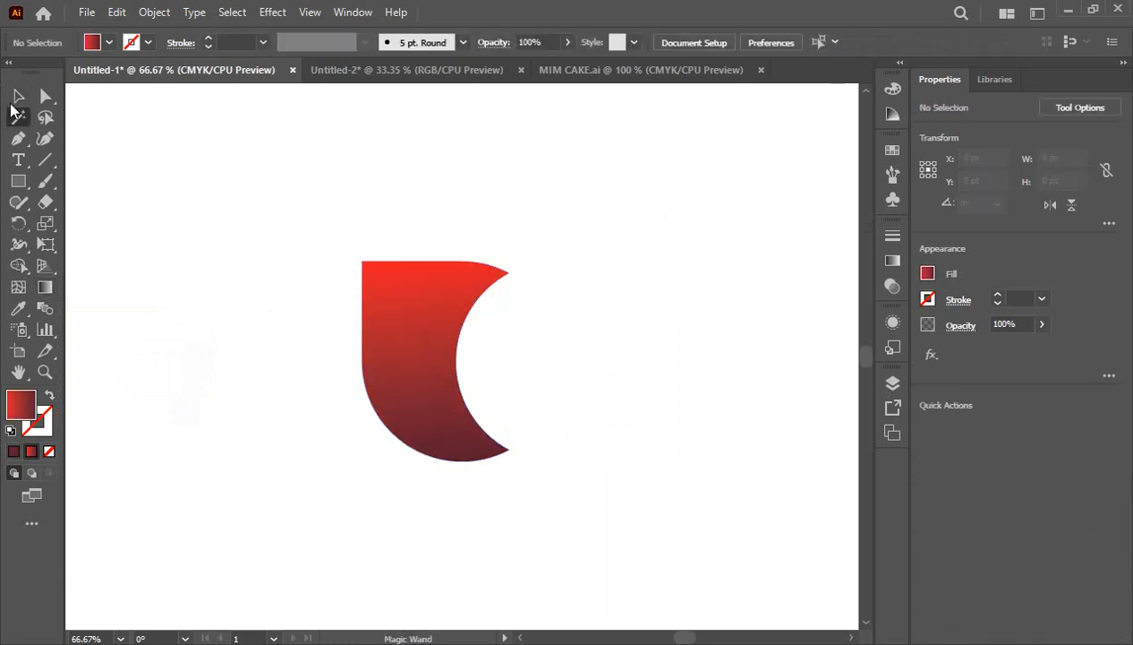
Step: Reposition the petal on the artboard at about X 501 pt, Y 416 pt
{"action": "left_click", "coordinate": [17, 96]}
{"action": "left_click_drag", "start_coordinate": [417, 324], "coordinate": [525, 340]}
{"action": "left_click", "coordinate": [596, 338]}
{"action": "left_click_drag", "start_coordinate": [376, 304], "coordinate": [410, 324]}
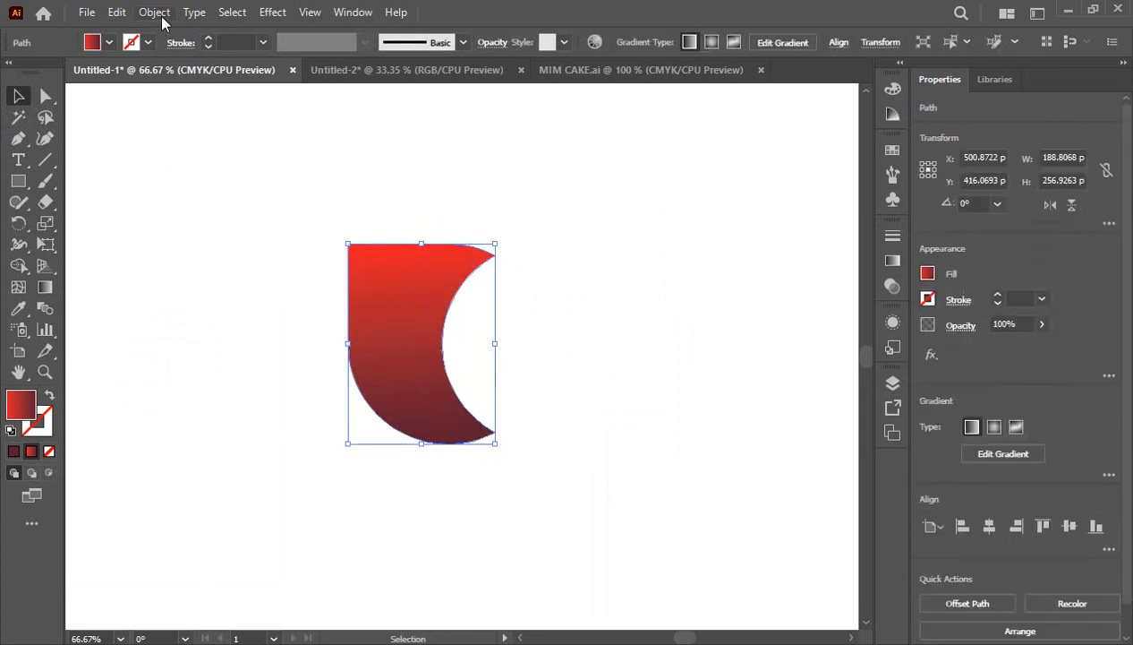
Step: Copy the petal, paste it in front and rotate the copy 90° clockwise
{"action": "left_click", "coordinate": [117, 12]}
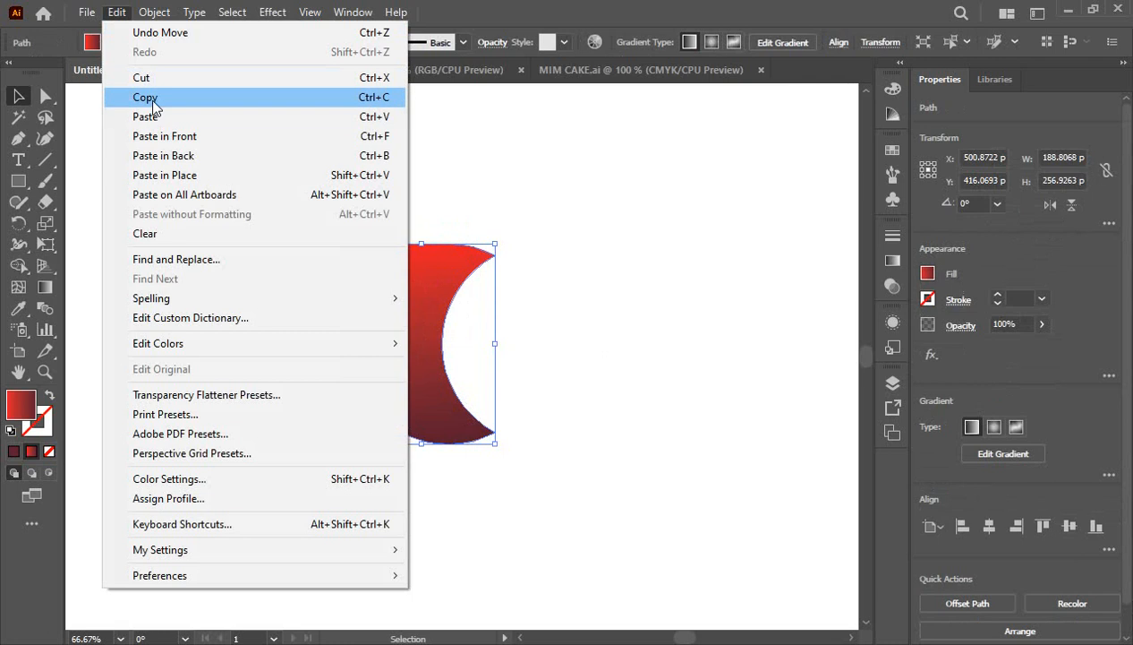
{"action": "left_click", "coordinate": [153, 106]}
{"action": "left_click", "coordinate": [117, 12]}
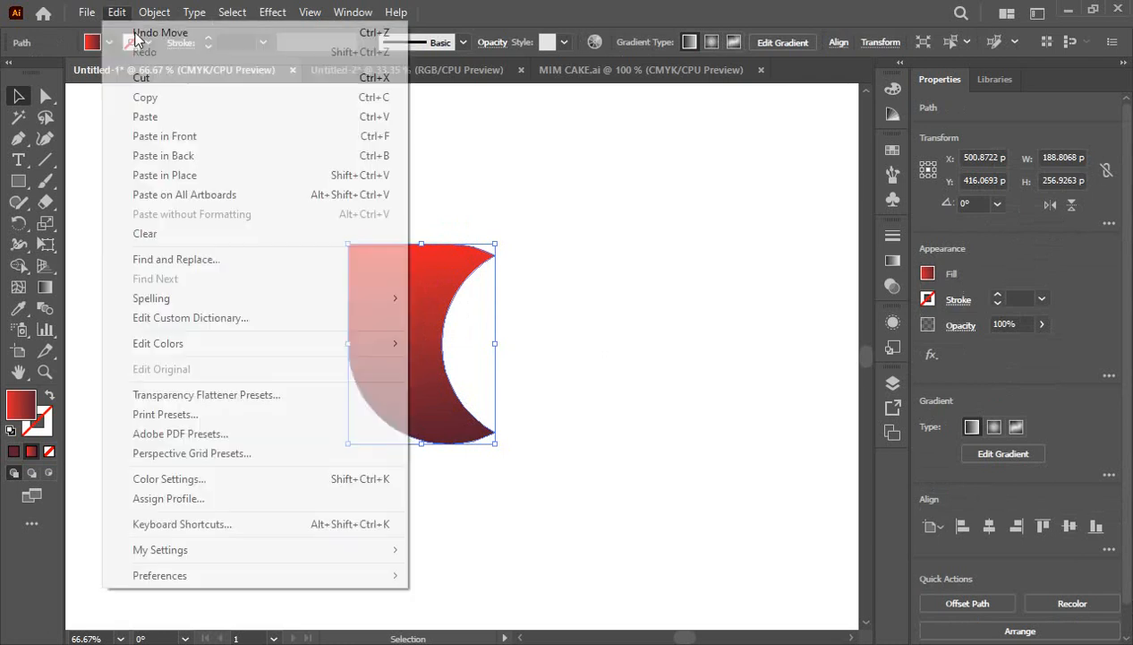
{"action": "left_click", "coordinate": [185, 141]}
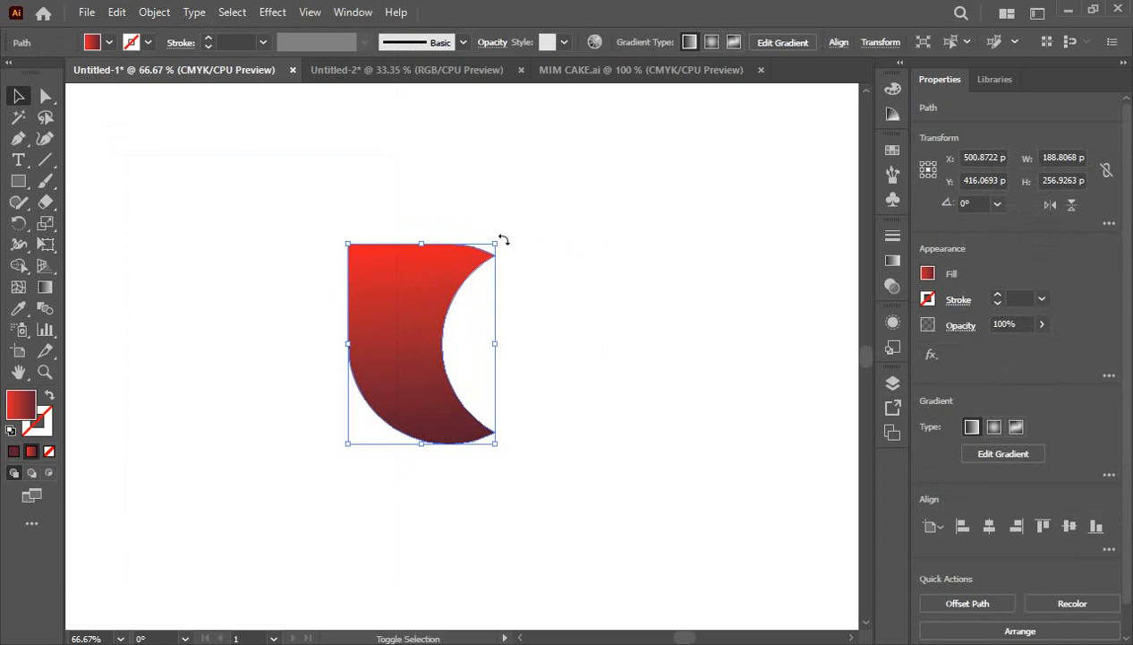
{"action": "left_click_drag", "start_coordinate": [504, 240], "coordinate": [532, 333]}
{"action": "left_click_drag", "start_coordinate": [532, 357], "coordinate": [536, 383]}
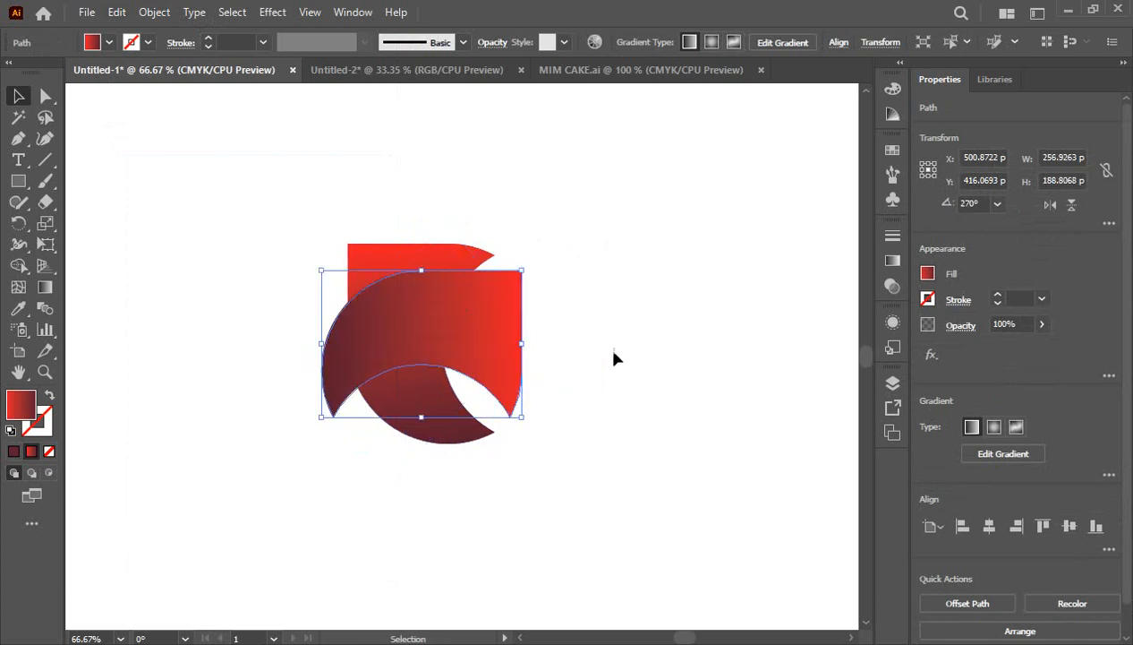
{"action": "left_click", "coordinate": [649, 320]}
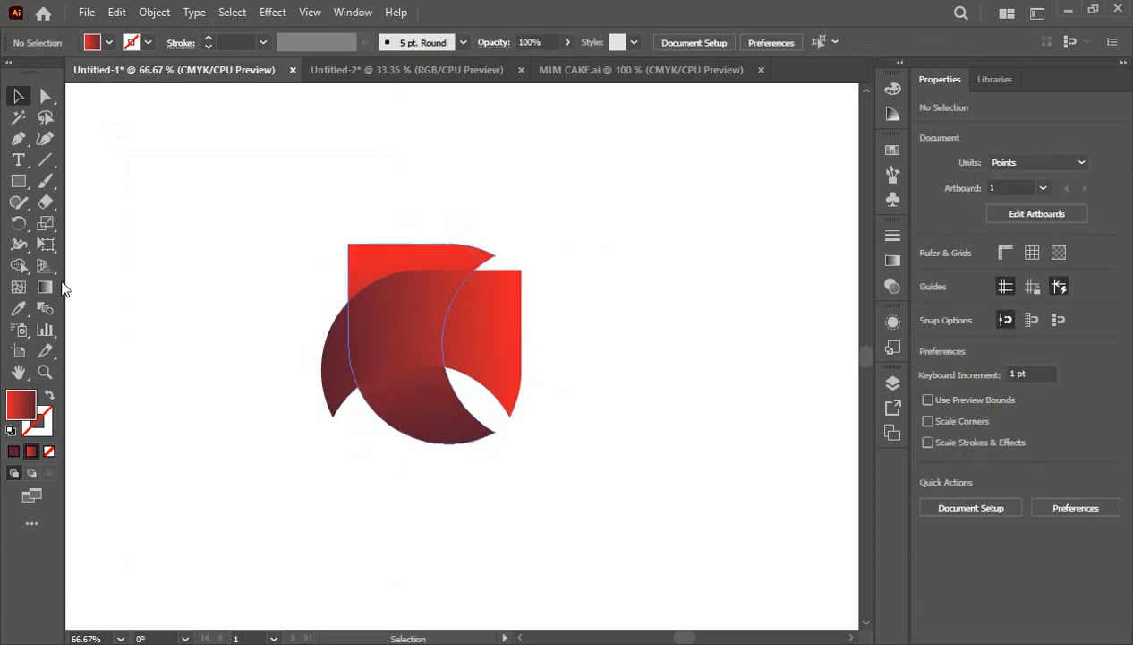
Step: Move the rotated copy about 155 pt right and 34 pt up, overlapping the original petal with their top edges level
{"action": "left_click", "coordinate": [401, 336]}
{"action": "left_click_drag", "start_coordinate": [408, 337], "coordinate": [526, 304]}
{"action": "left_click", "coordinate": [587, 438]}
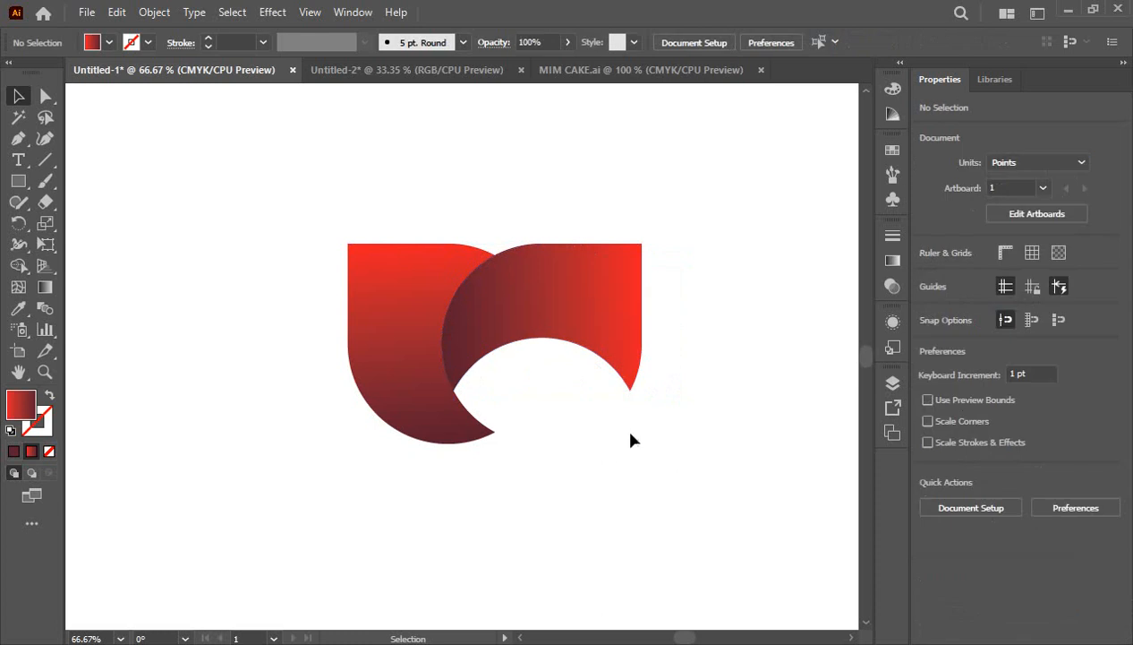
Step: Copy the two overlapping petals together and paste the duplicate pair in front
{"action": "left_click_drag", "start_coordinate": [588, 486], "coordinate": [542, 427]}
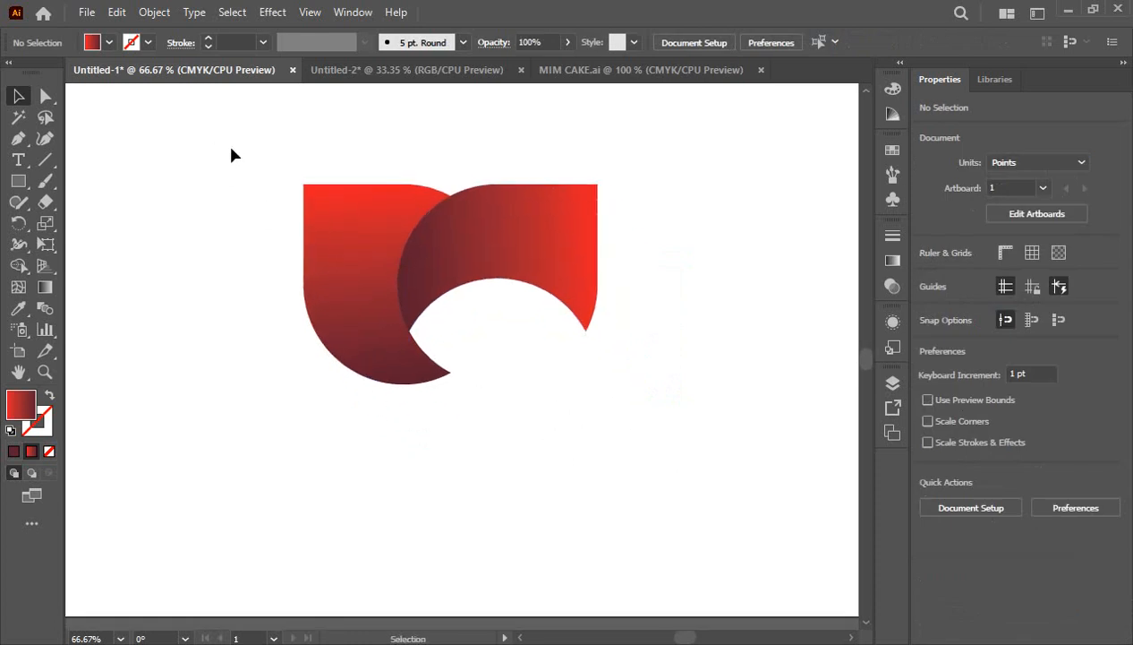
{"action": "left_click_drag", "start_coordinate": [210, 144], "coordinate": [661, 337]}
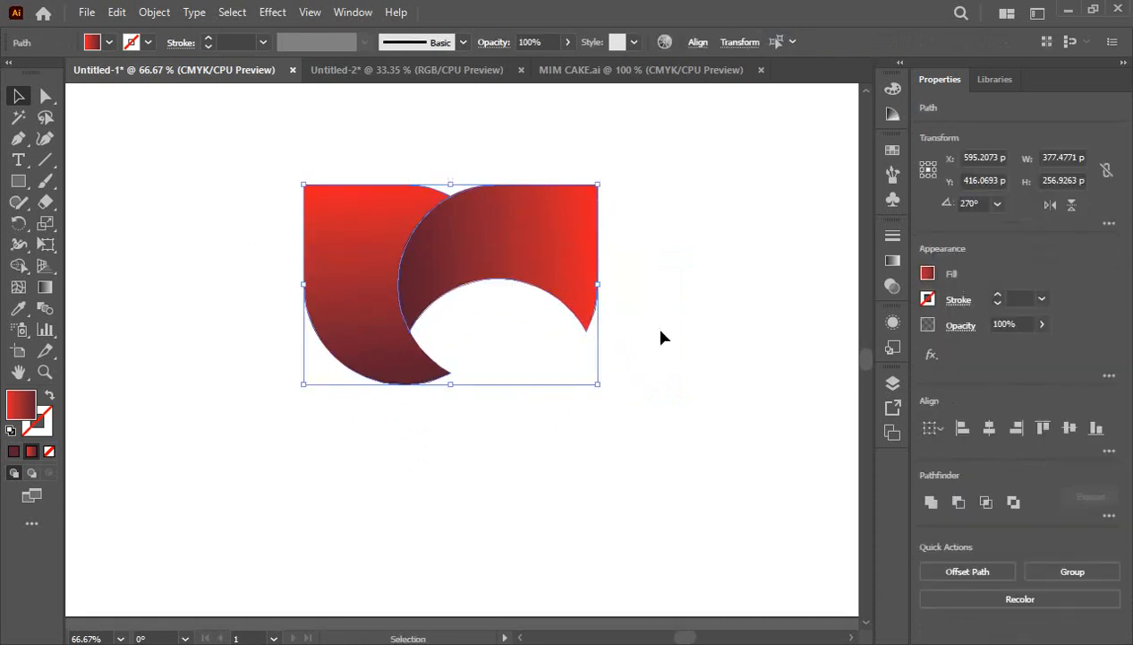
{"action": "left_click", "coordinate": [117, 13]}
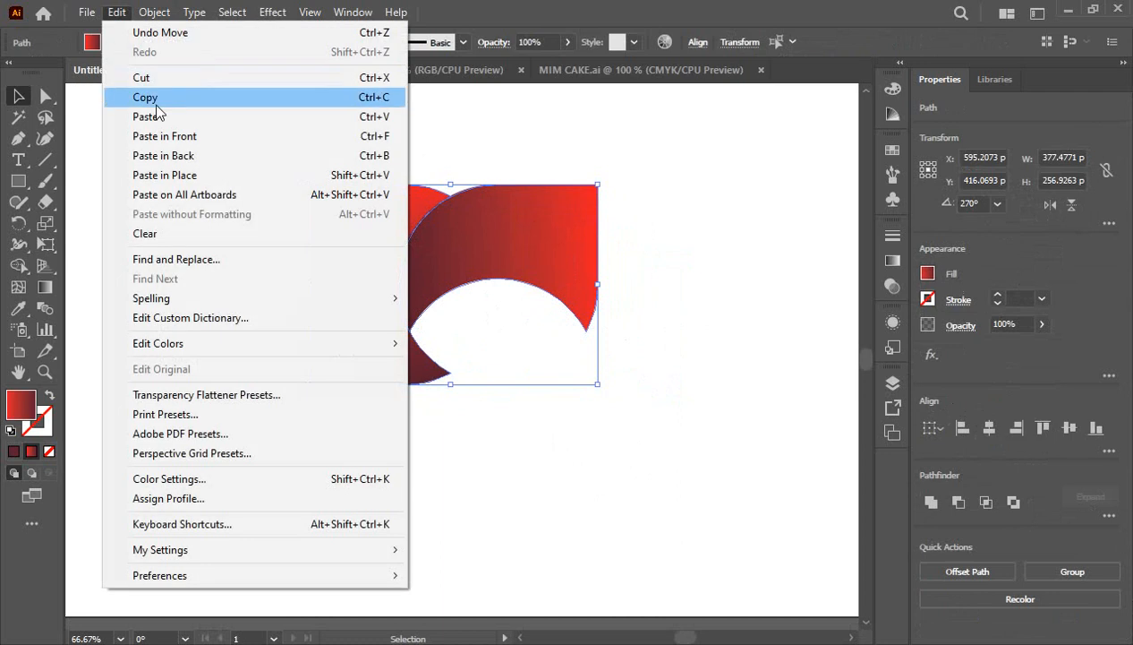
{"action": "left_click", "coordinate": [152, 98]}
{"action": "left_click", "coordinate": [118, 12]}
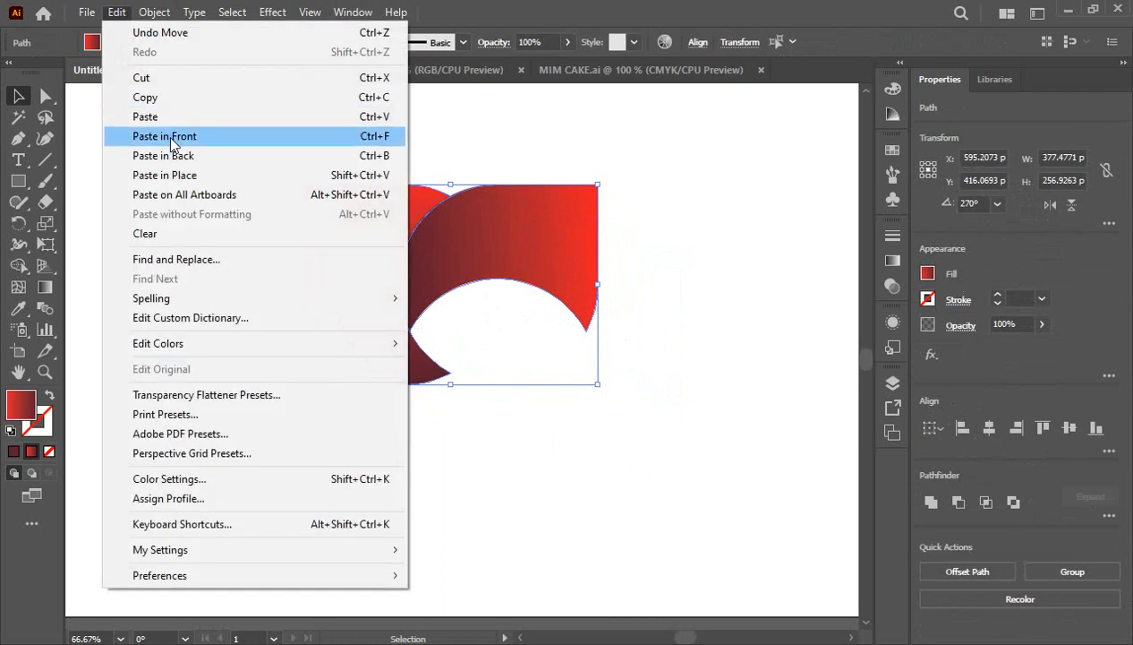
{"action": "left_click", "coordinate": [170, 136]}
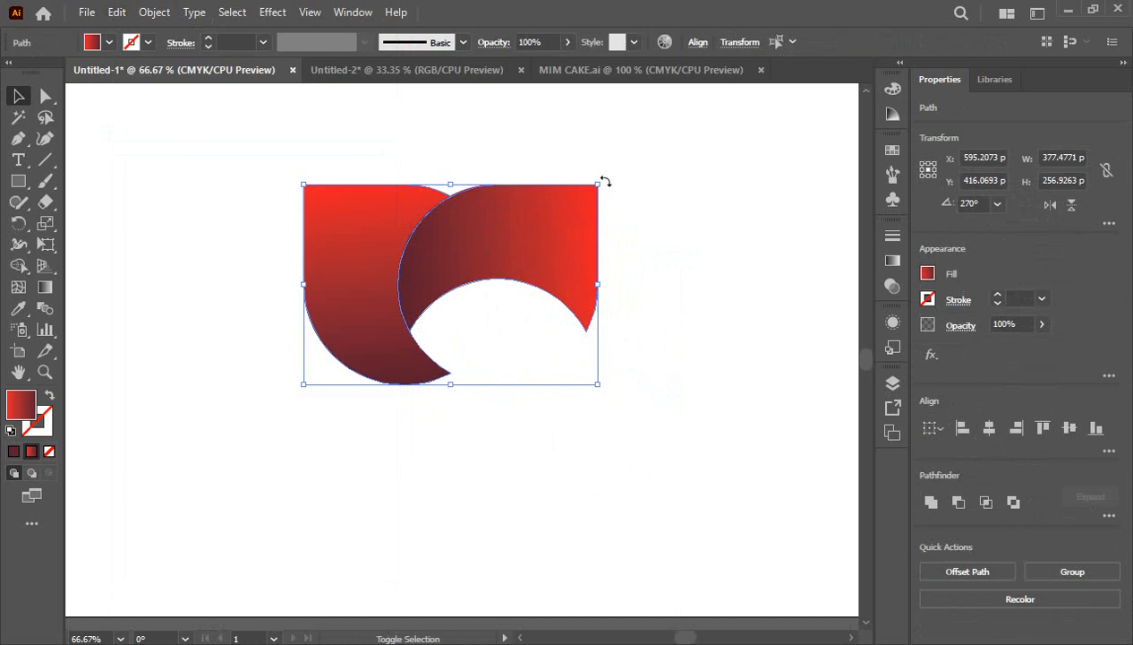
Step: Rotate the pasted pair 180° and move it below the original pair, interlocking four petals around a central opening
{"action": "left_click_drag", "start_coordinate": [605, 181], "coordinate": [271, 386]}
{"action": "left_click_drag", "start_coordinate": [467, 307], "coordinate": [474, 408]}
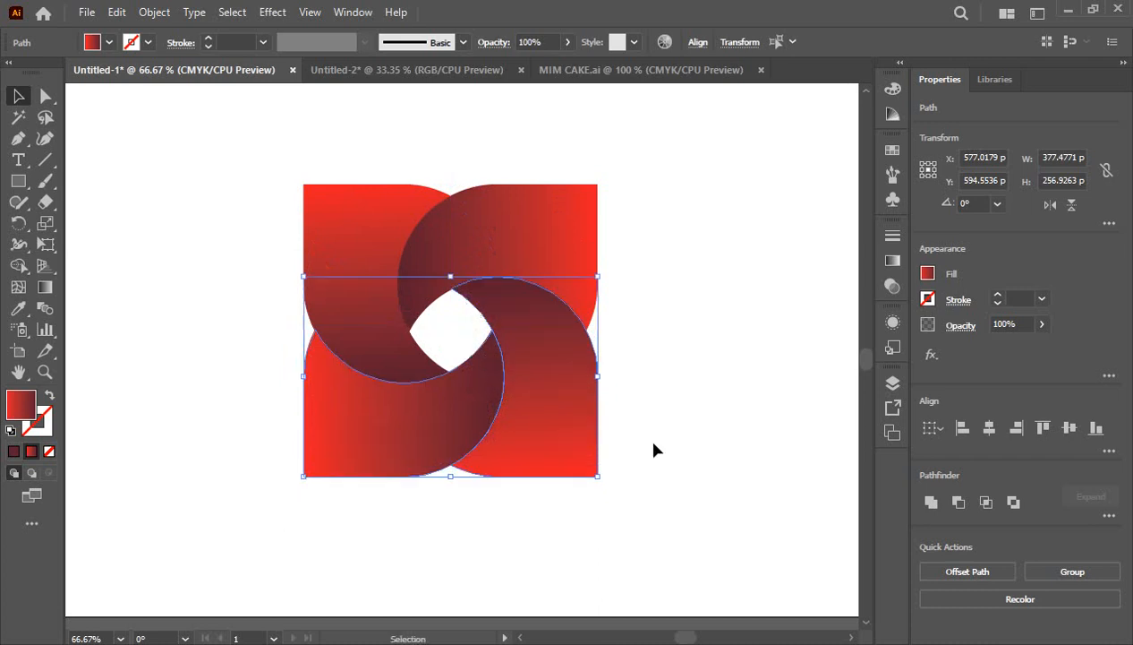
{"action": "left_click", "coordinate": [705, 422]}
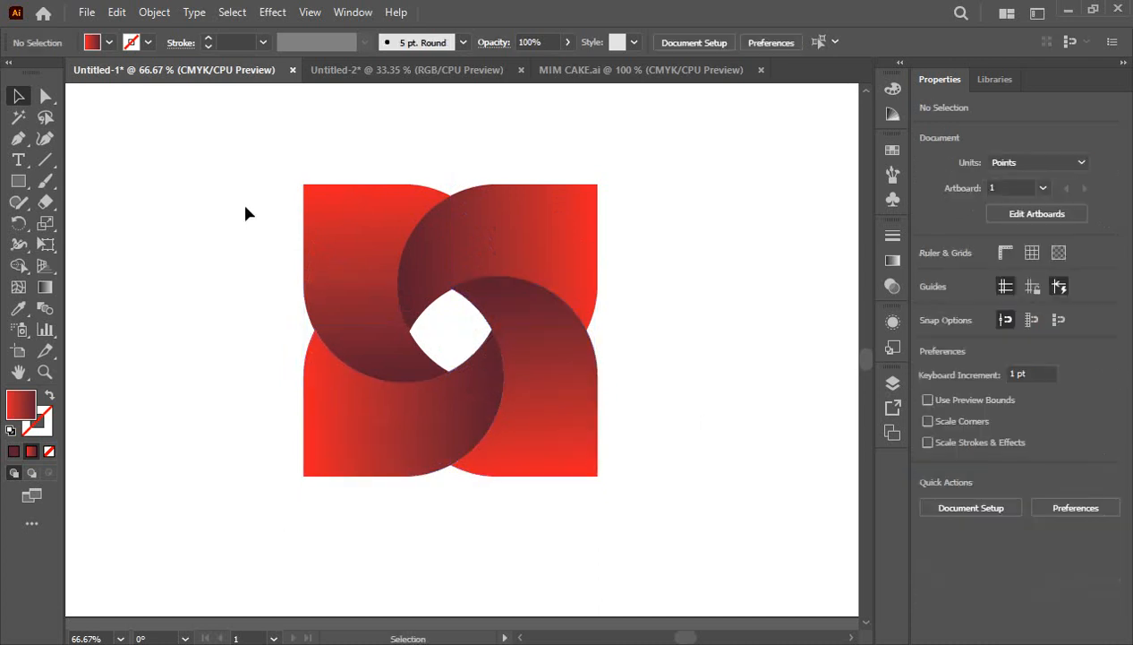
Step: Rotate all four petals together by 45° clockwise so the logo stands as a diamond, and deselect
{"action": "left_click_drag", "start_coordinate": [213, 190], "coordinate": [667, 503]}
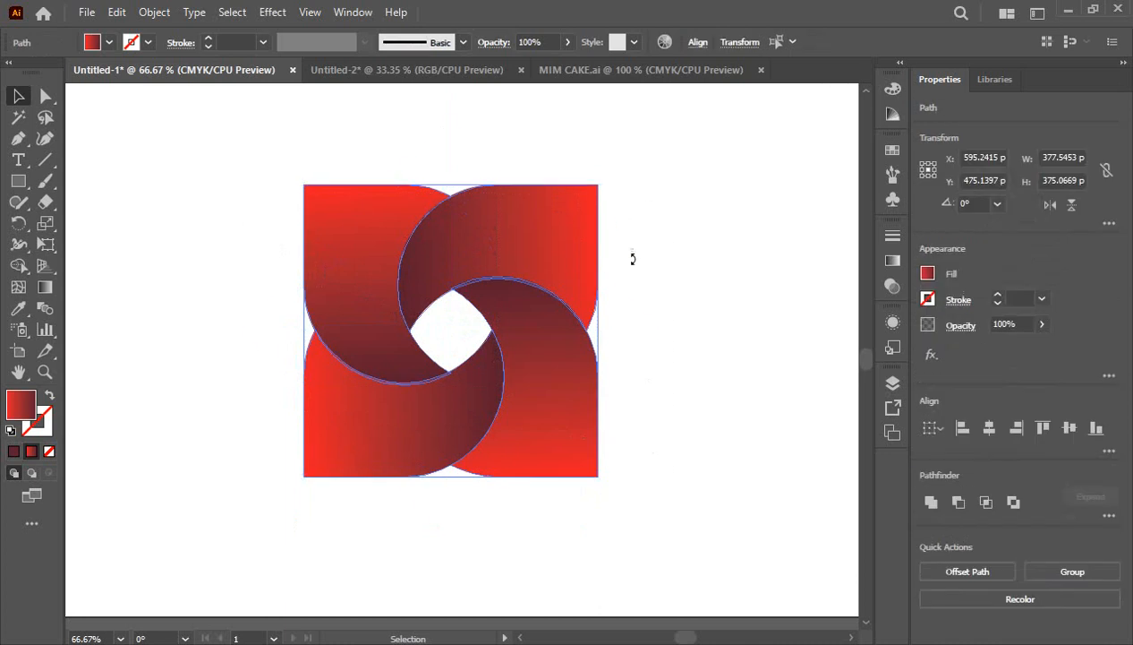
{"action": "left_click_drag", "start_coordinate": [632, 258], "coordinate": [643, 338]}
{"action": "left_click", "coordinate": [721, 305]}
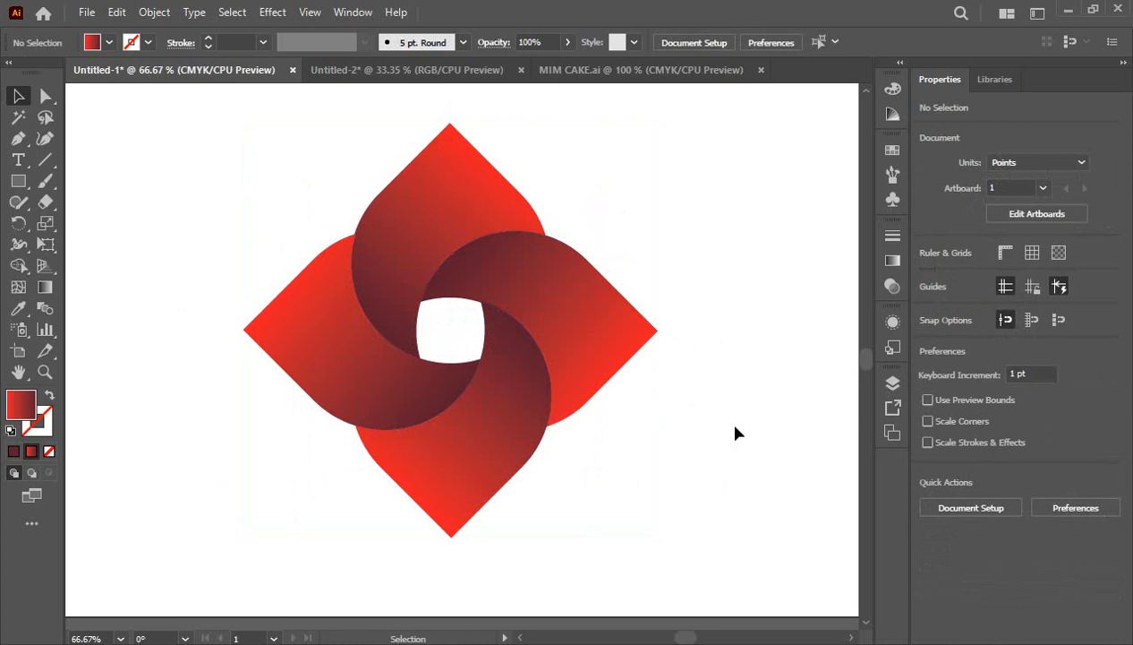
Step: Move the whole four-petal logo to about X 634 pt, Y 442 pt on the artboard
{"action": "scroll", "coordinate": [735, 427], "scroll_direction": "up", "scroll_amount": 1}
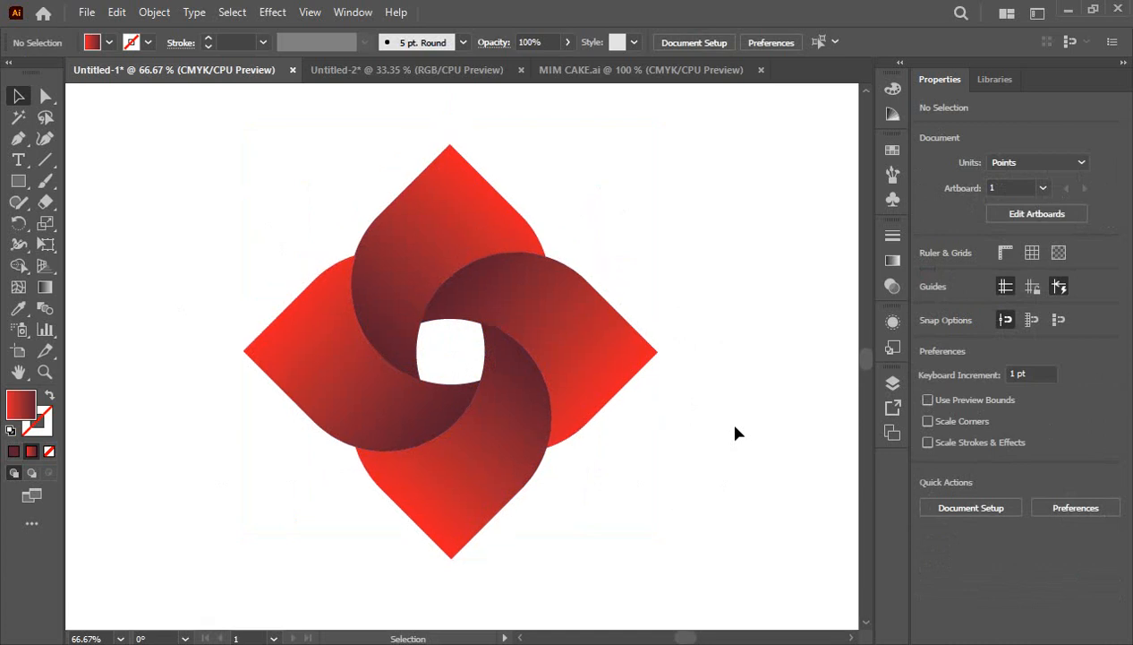
{"action": "left_click_drag", "start_coordinate": [253, 188], "coordinate": [618, 539]}
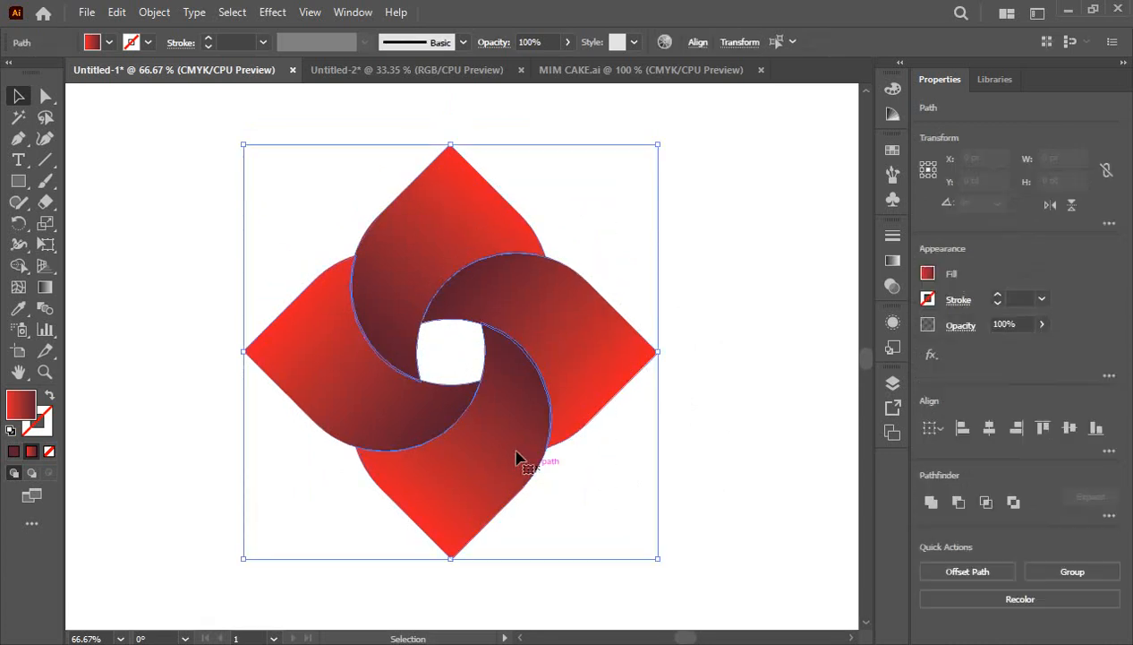
{"action": "left_click_drag", "start_coordinate": [516, 457], "coordinate": [547, 432]}
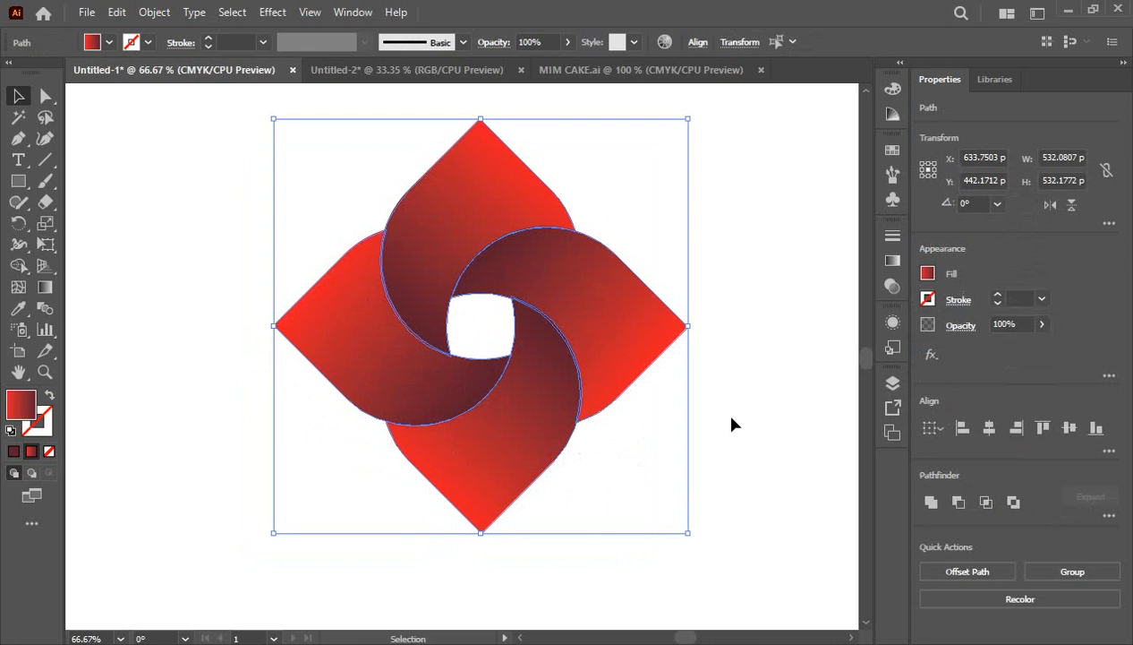